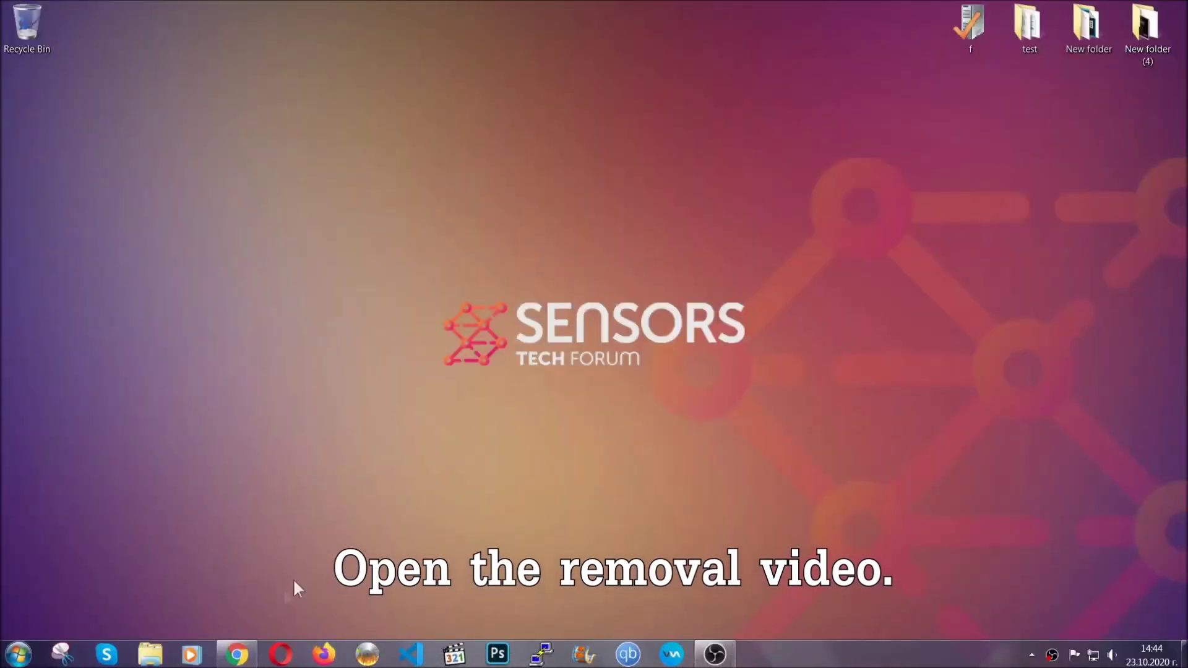
- Follow the video description's SensorsTechForum link and download SpyHunter-Installer.exe
click(238, 657)
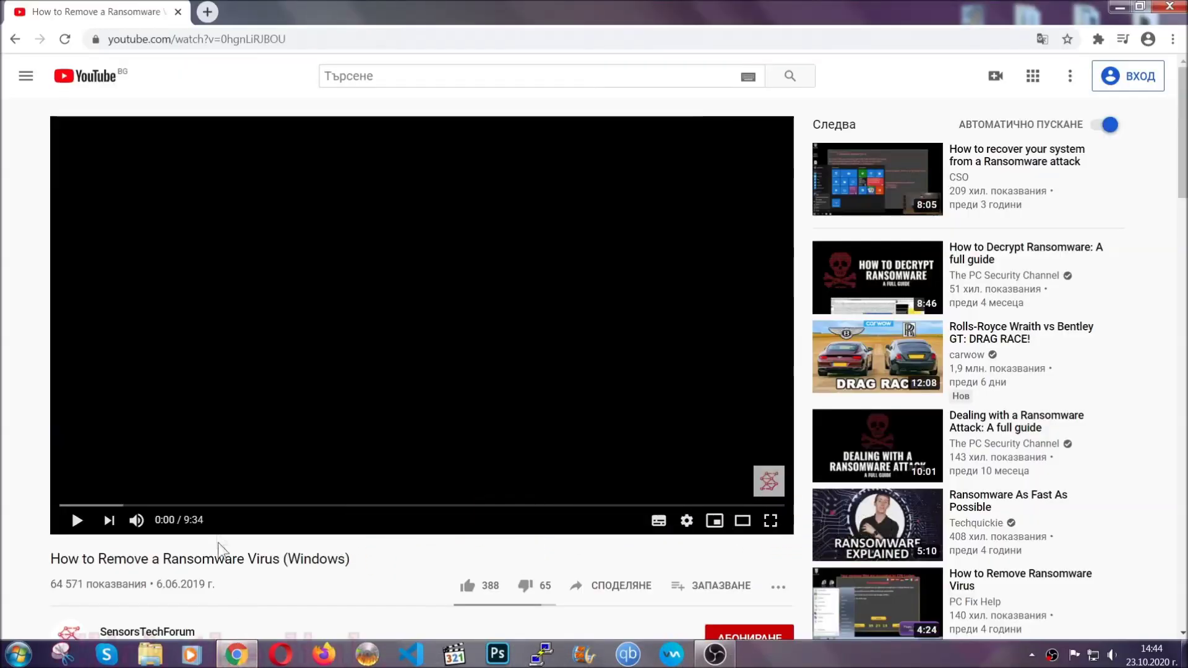
scroll(219, 502, down, 4)
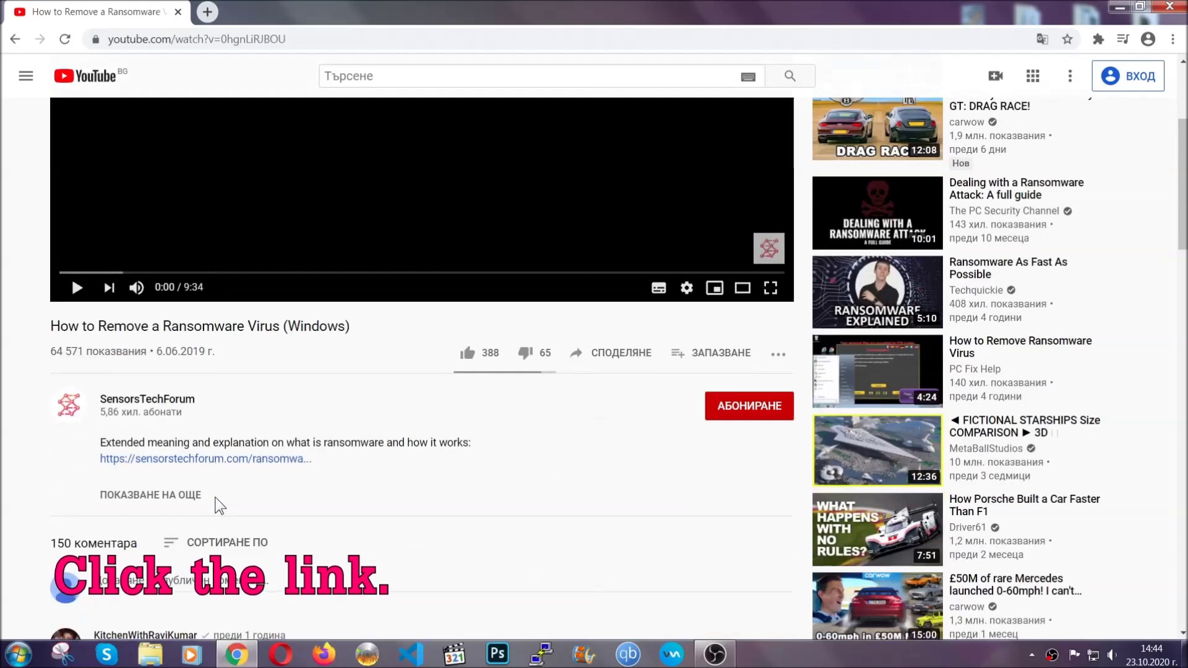
click(236, 459)
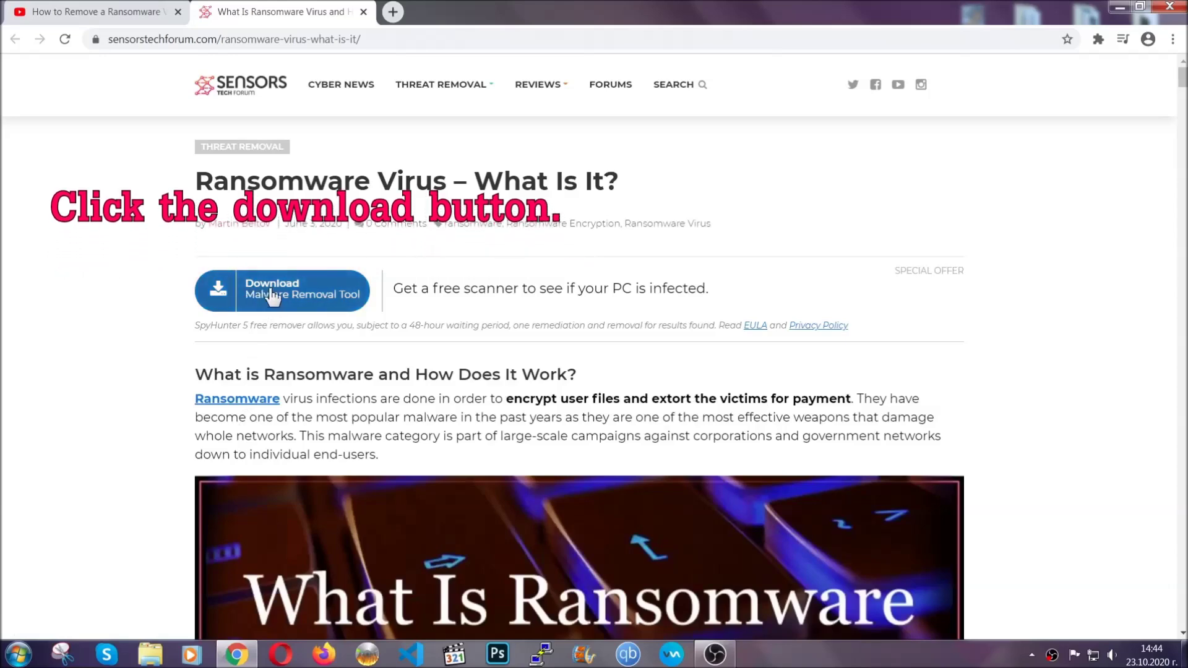
click(270, 290)
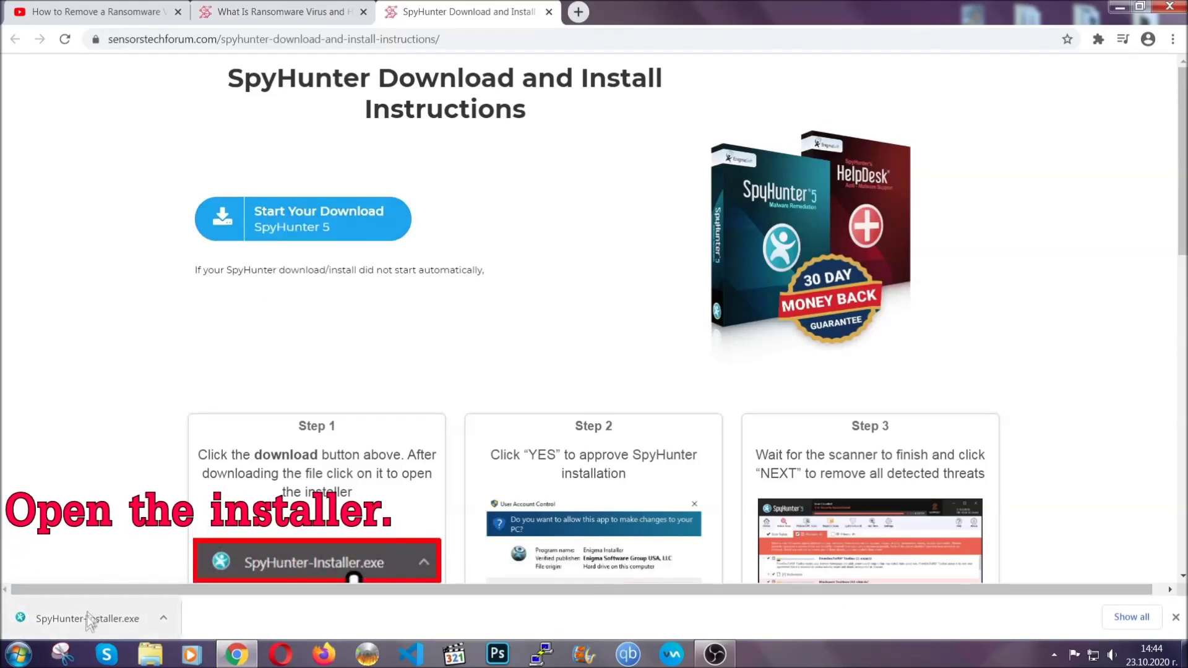
- Run SpyHunter-Installer.exe in English, accept the EULA and install SpyHunter 5
click(87, 620)
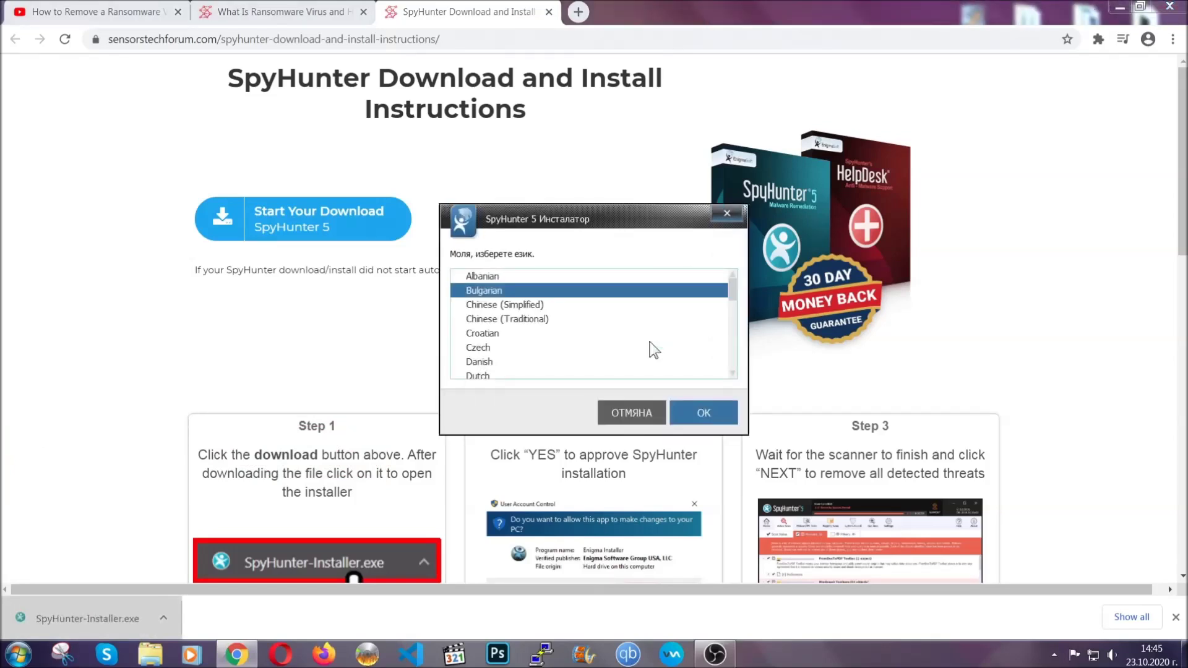
scroll(612, 341, down, 2)
click(557, 339)
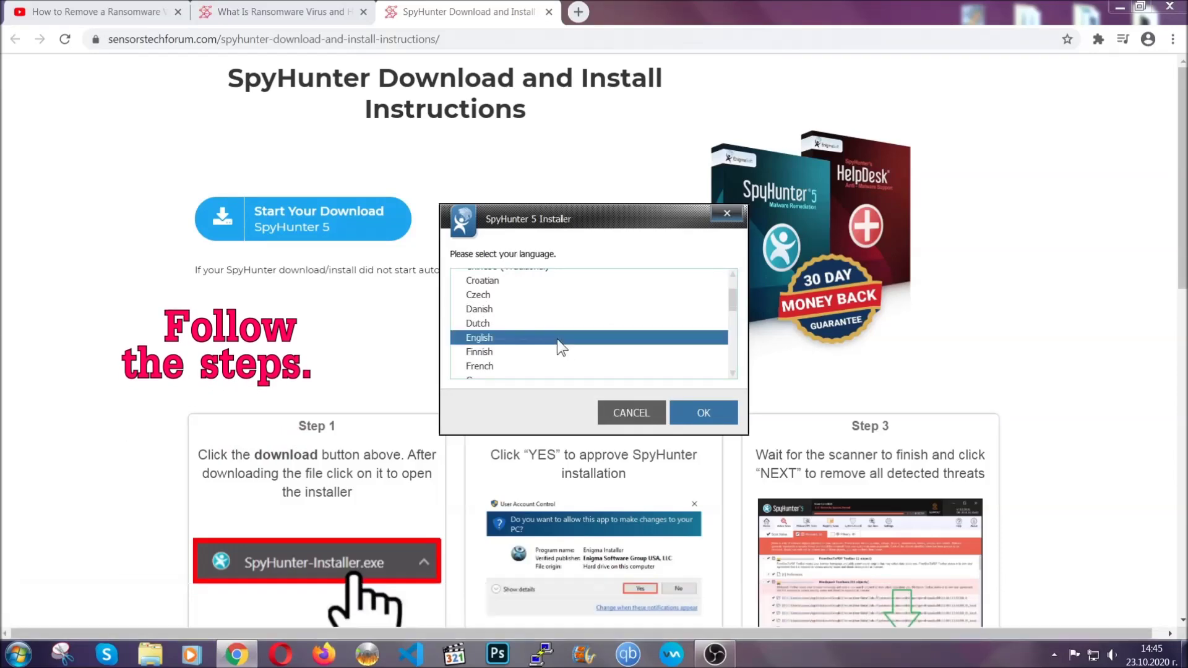
click(690, 412)
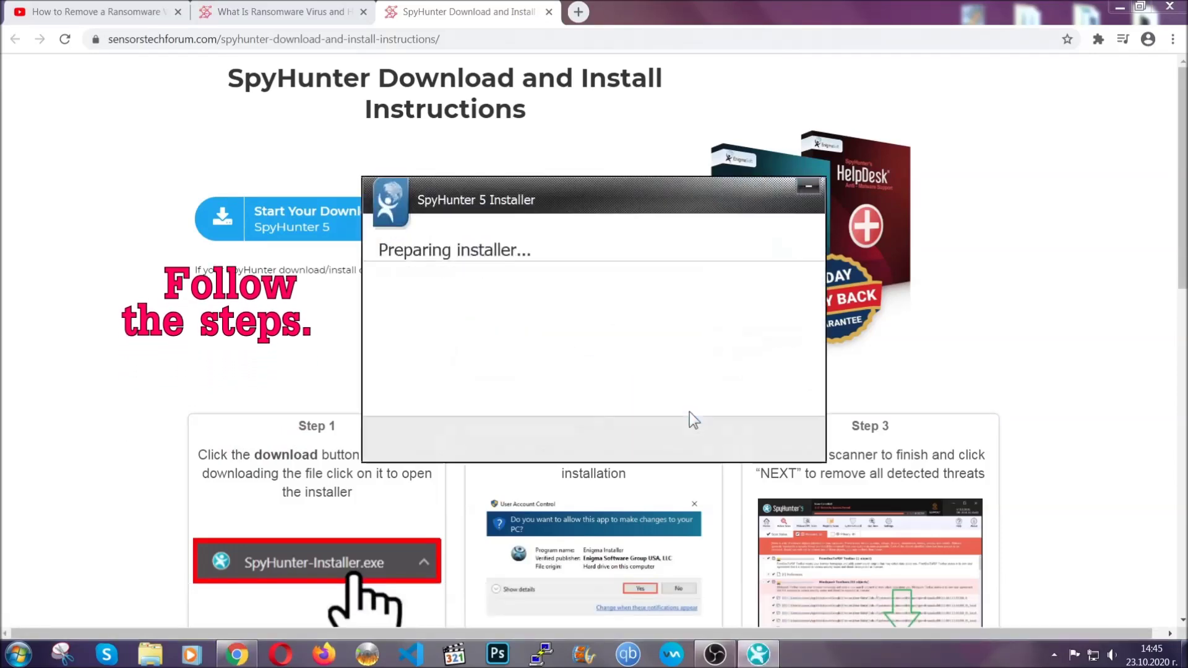
click(717, 429)
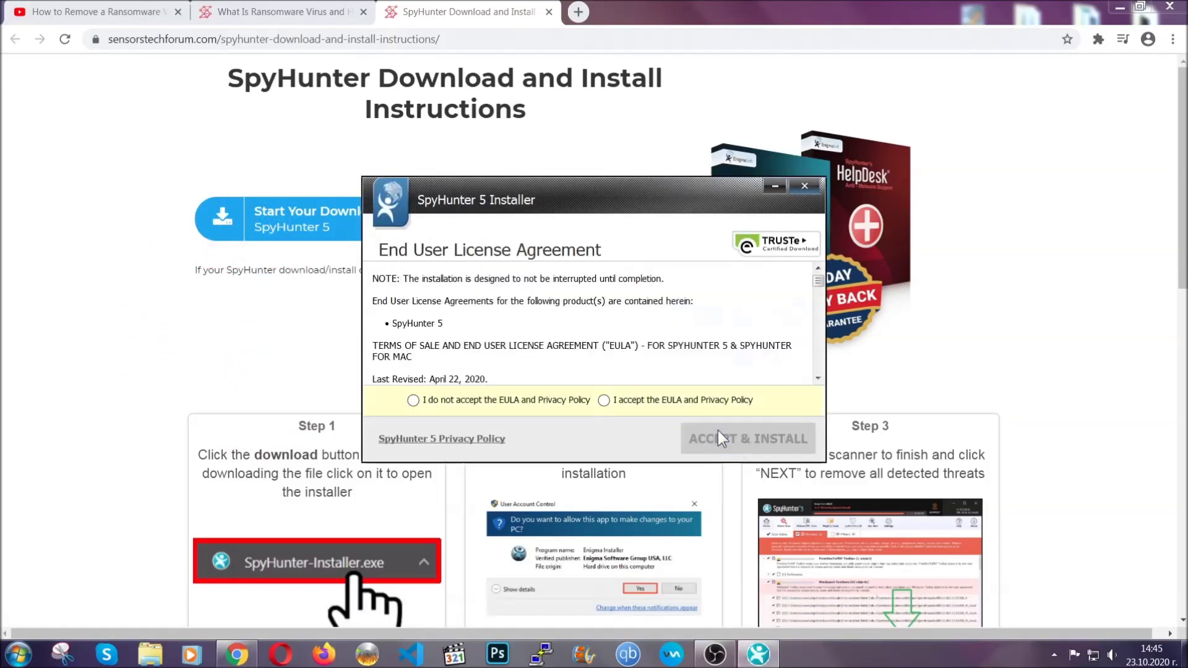
click(680, 400)
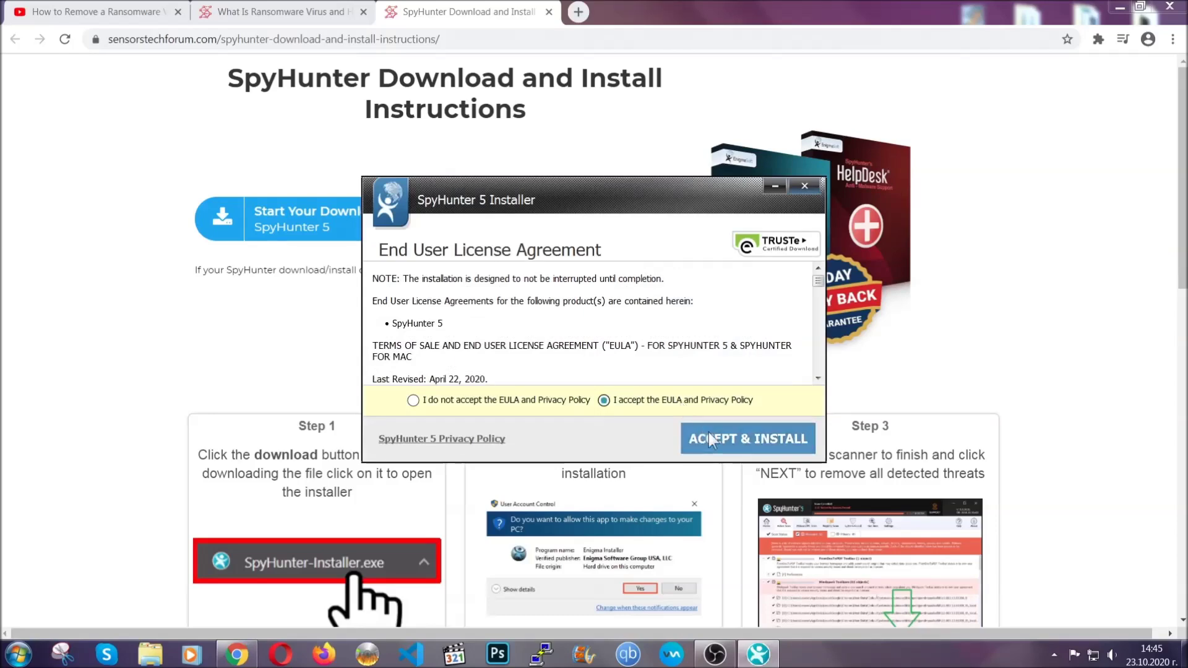
click(707, 433)
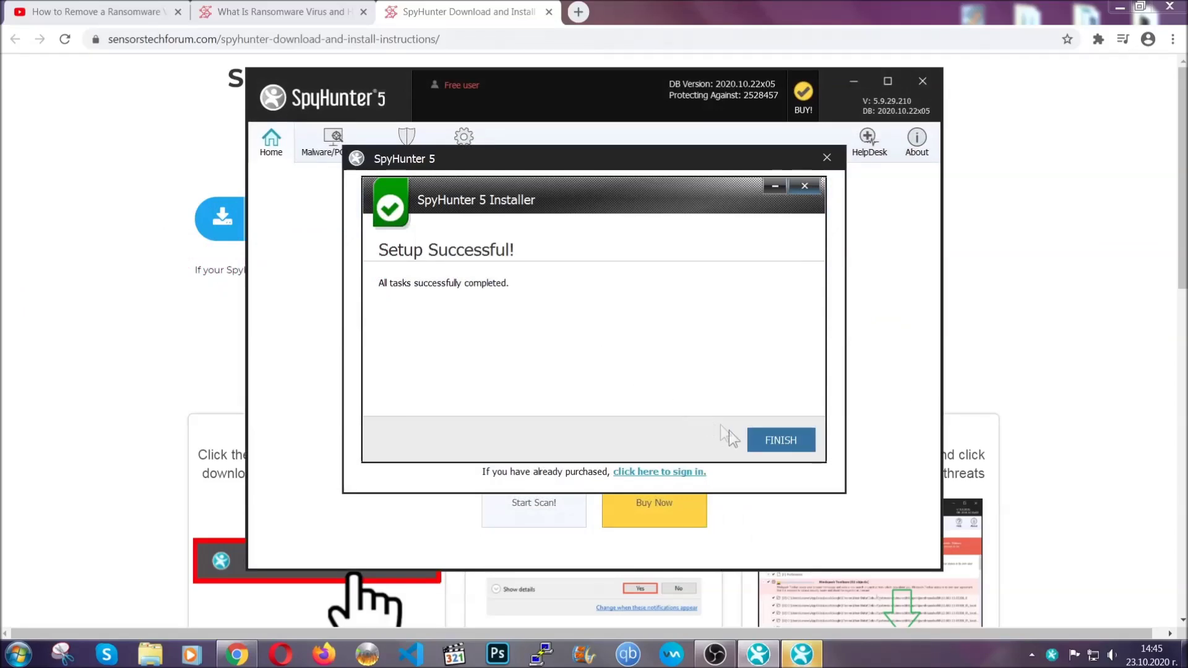
- Finish the SpyHunter 5 installer so its Active Scan starts
click(770, 440)
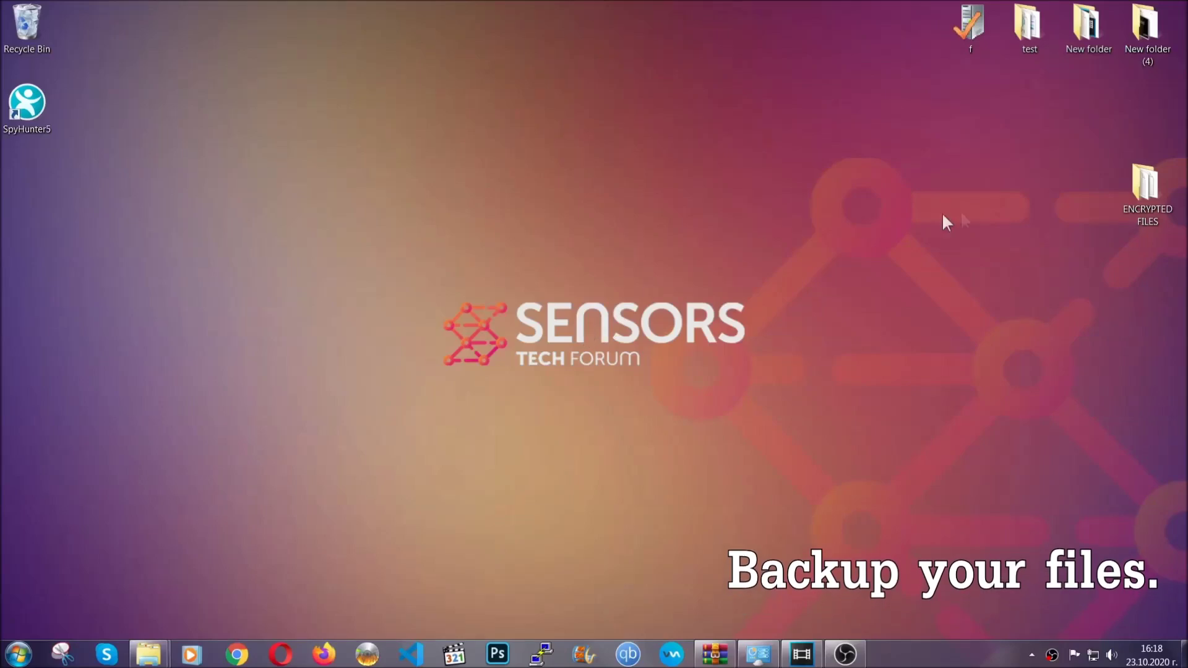
- Copy all six .efji files from the ENCRYPTED FILES folder
double_click(1138, 191)
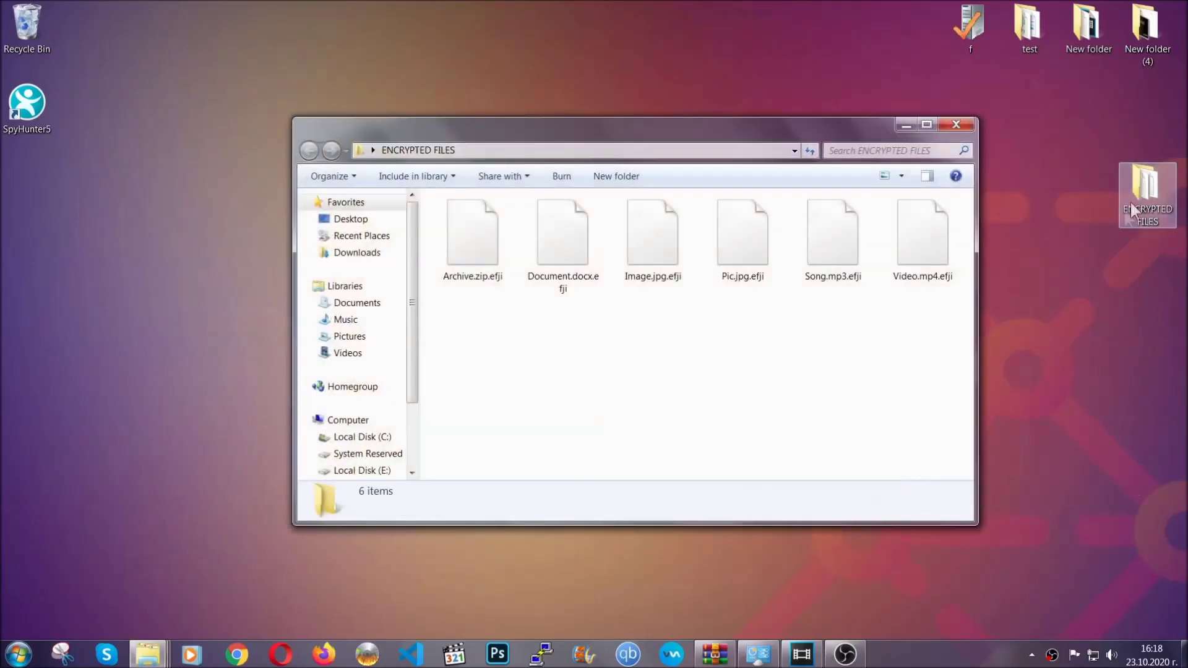
drag(443, 308, 927, 220)
right_click(927, 220)
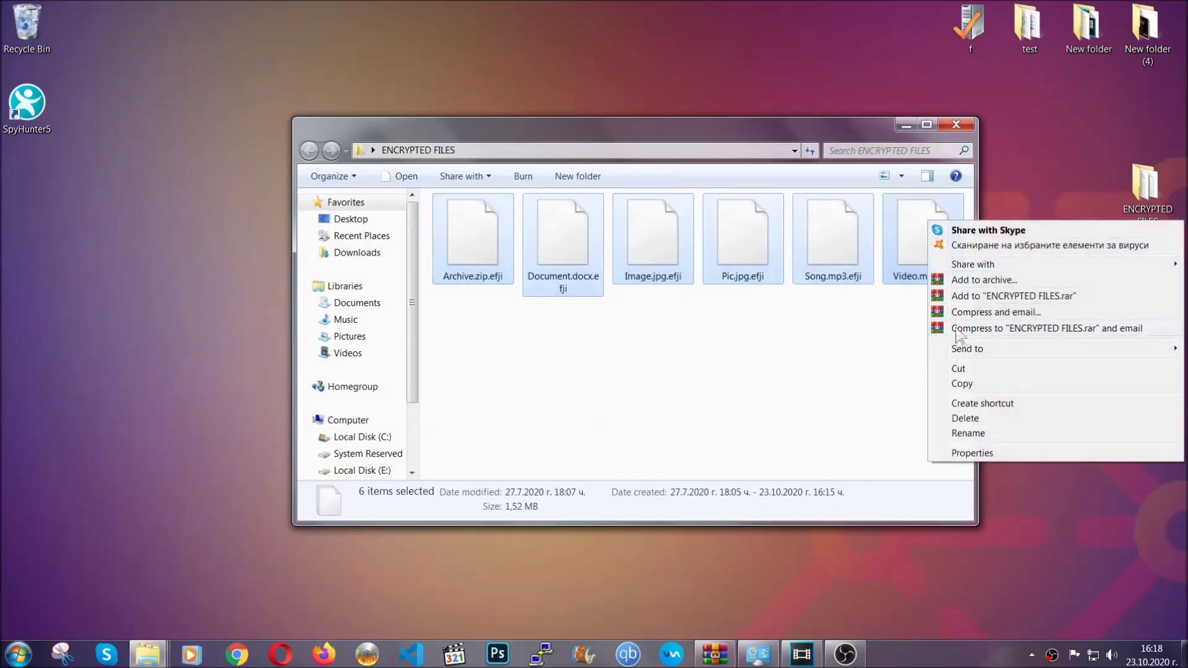
click(961, 385)
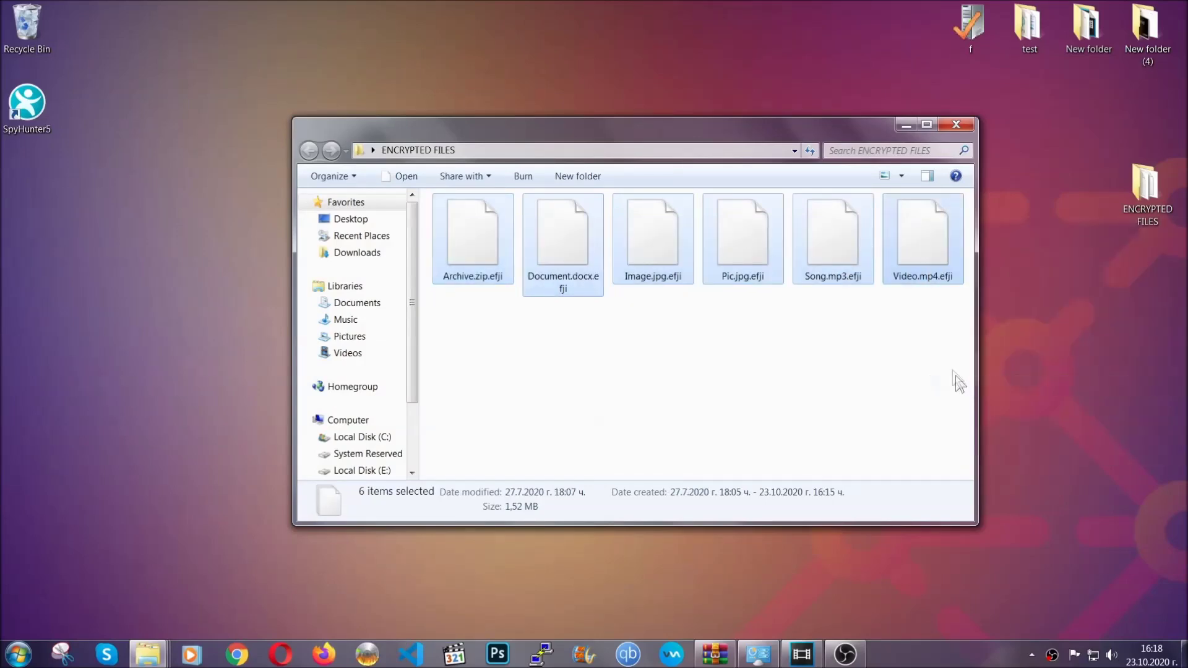
click(906, 126)
- Paste the six encrypted files onto FLASH DRIVE (H:) and close the window
click(18, 654)
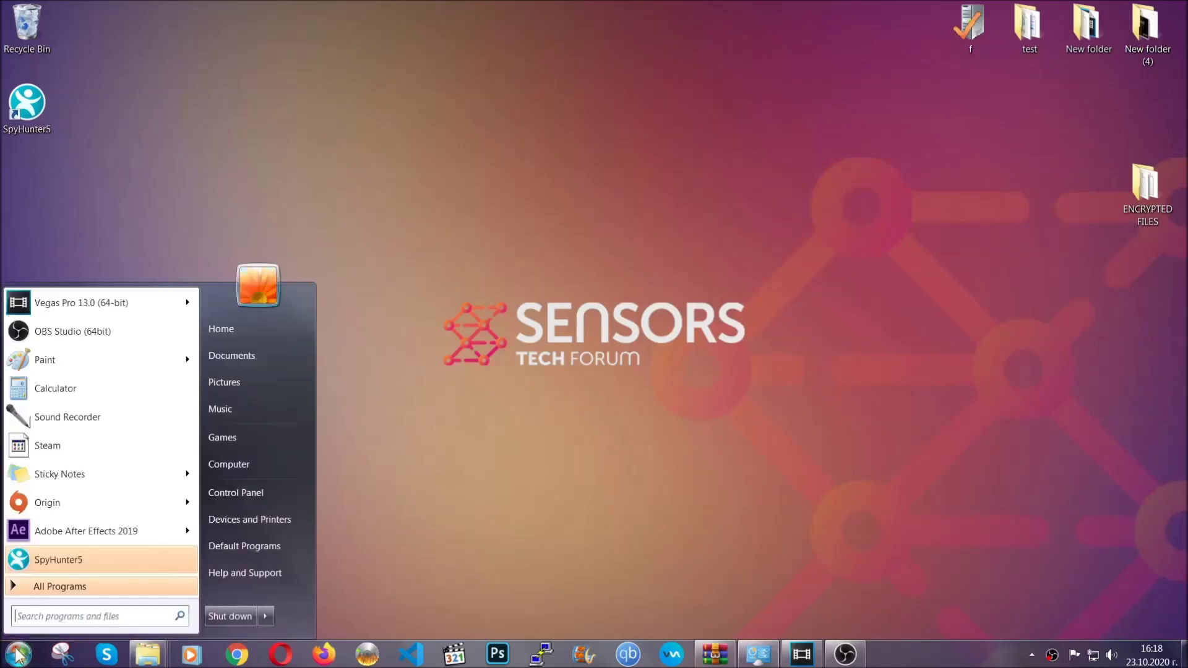
click(226, 461)
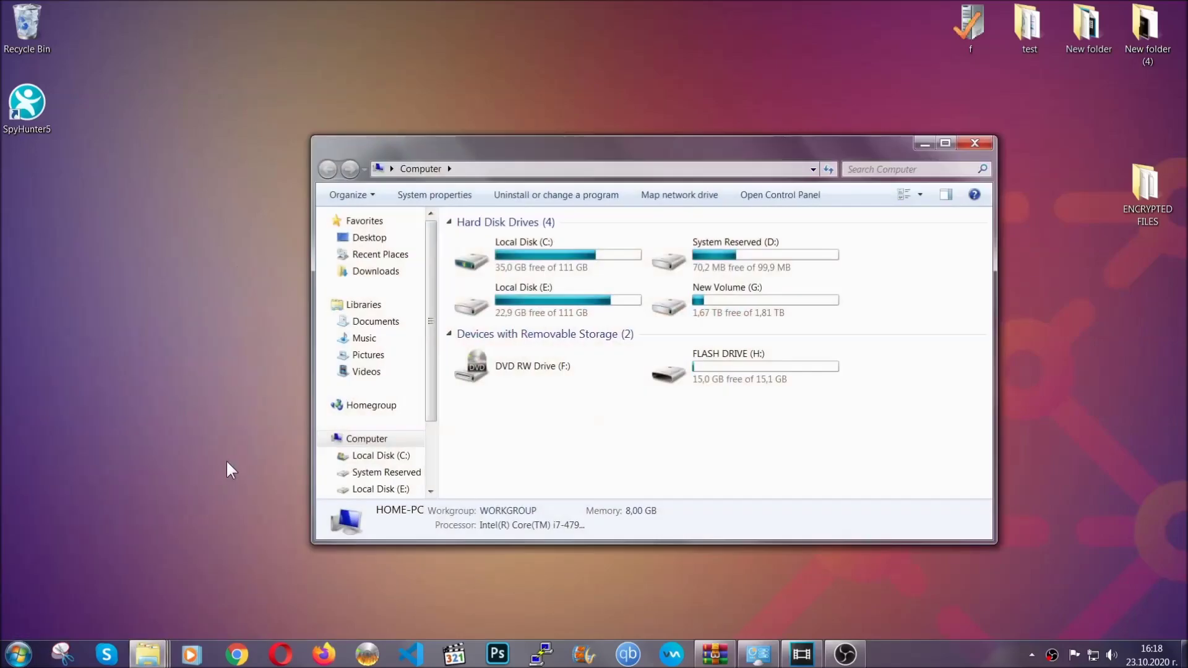
double_click(749, 363)
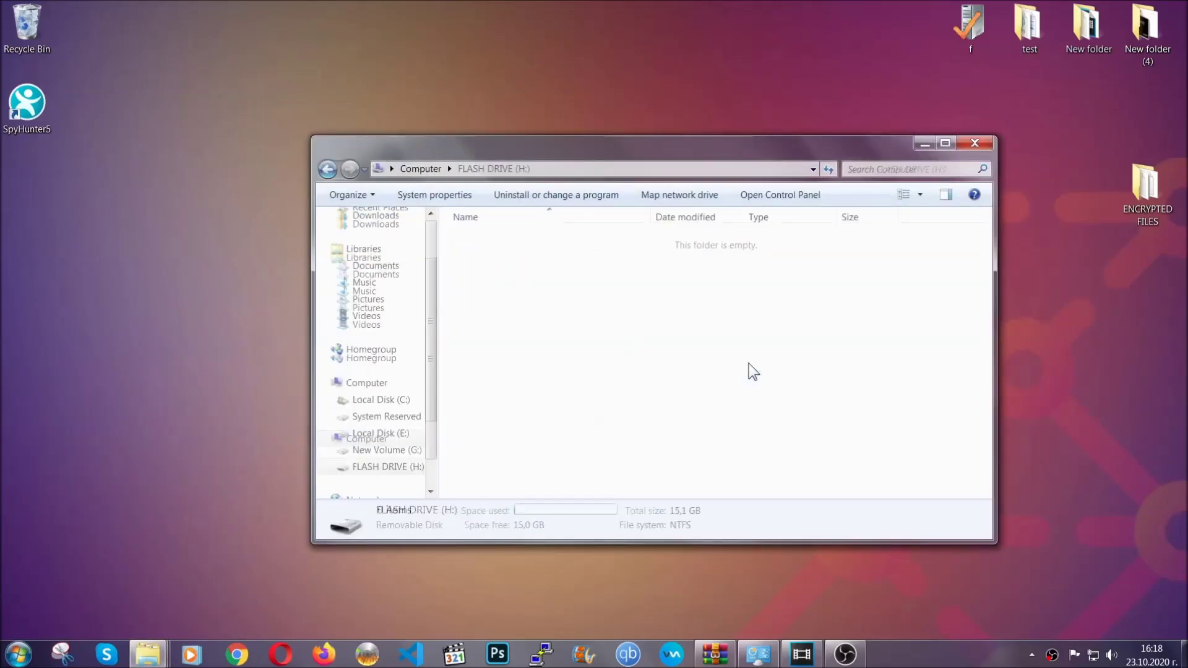
right_click(513, 277)
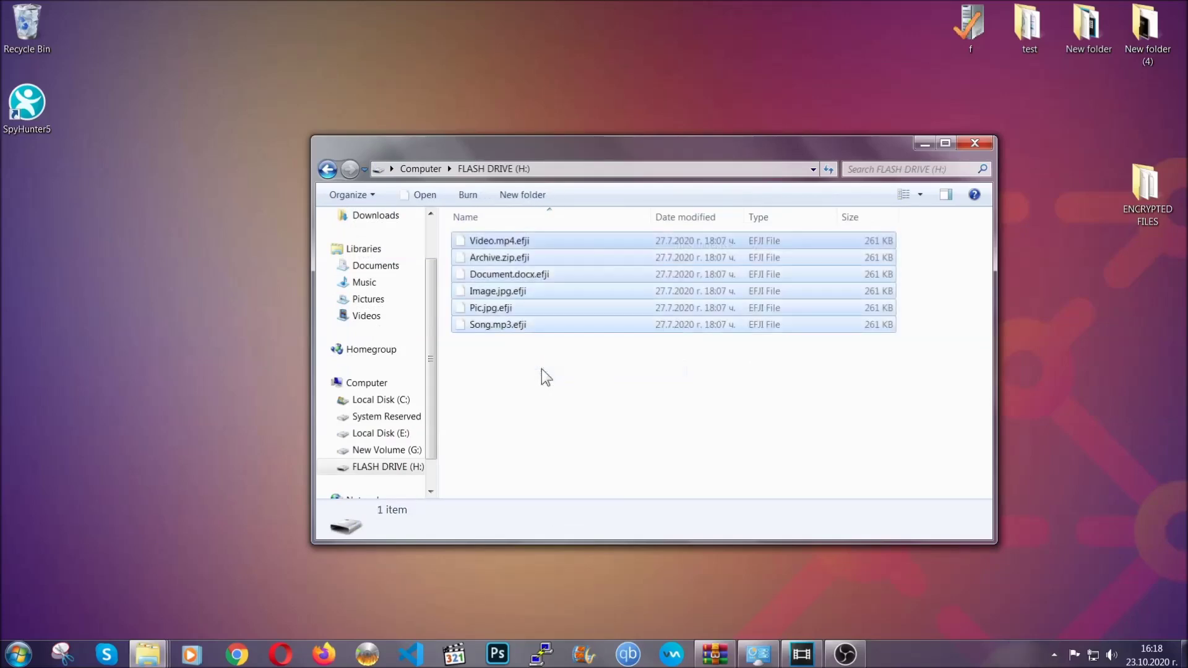
click(542, 376)
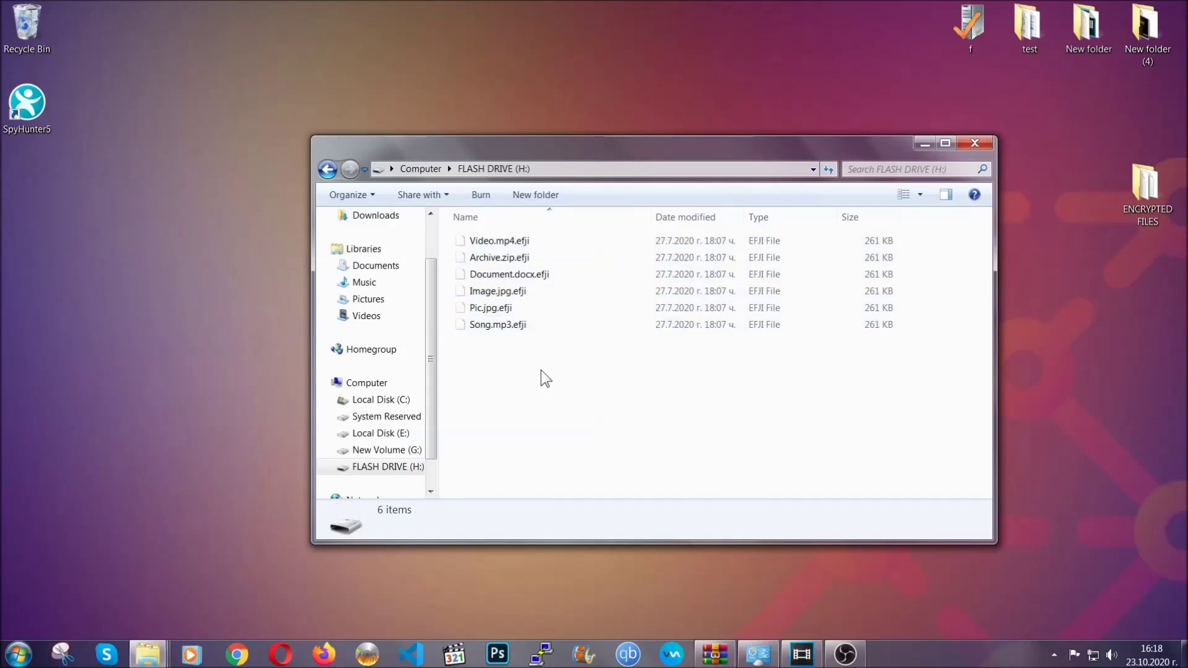
click(976, 144)
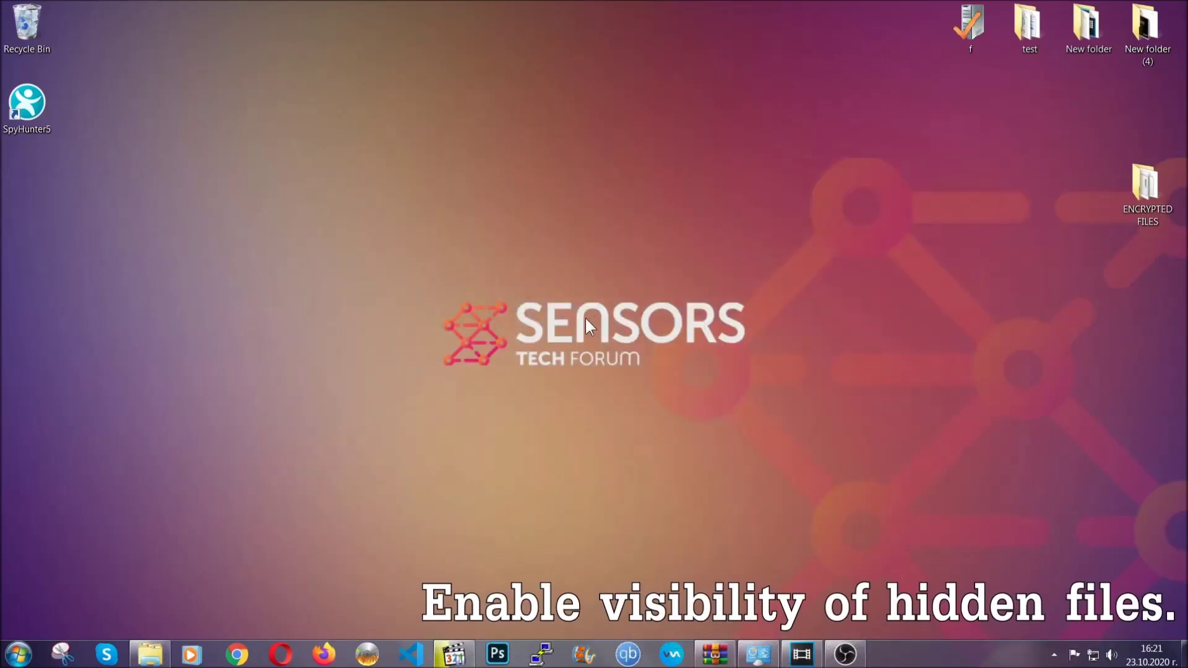
- Find the 'hidden files and folders' setting and apply 'Show hidden files, folders, and drives'
click(18, 654)
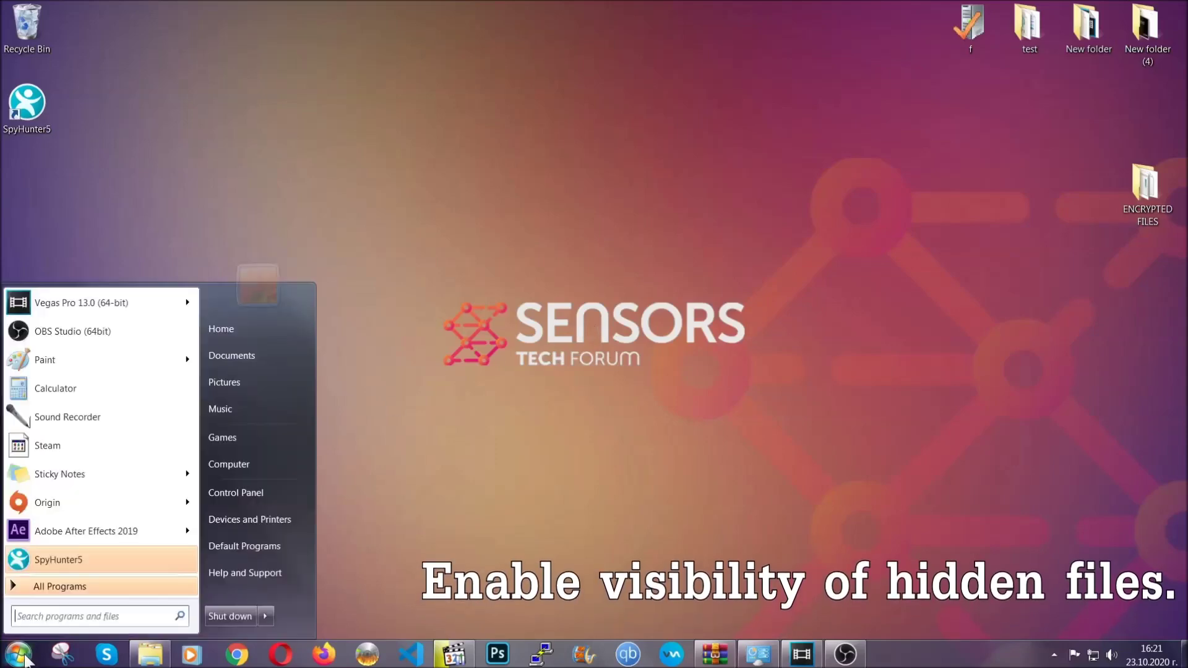
click(51, 625)
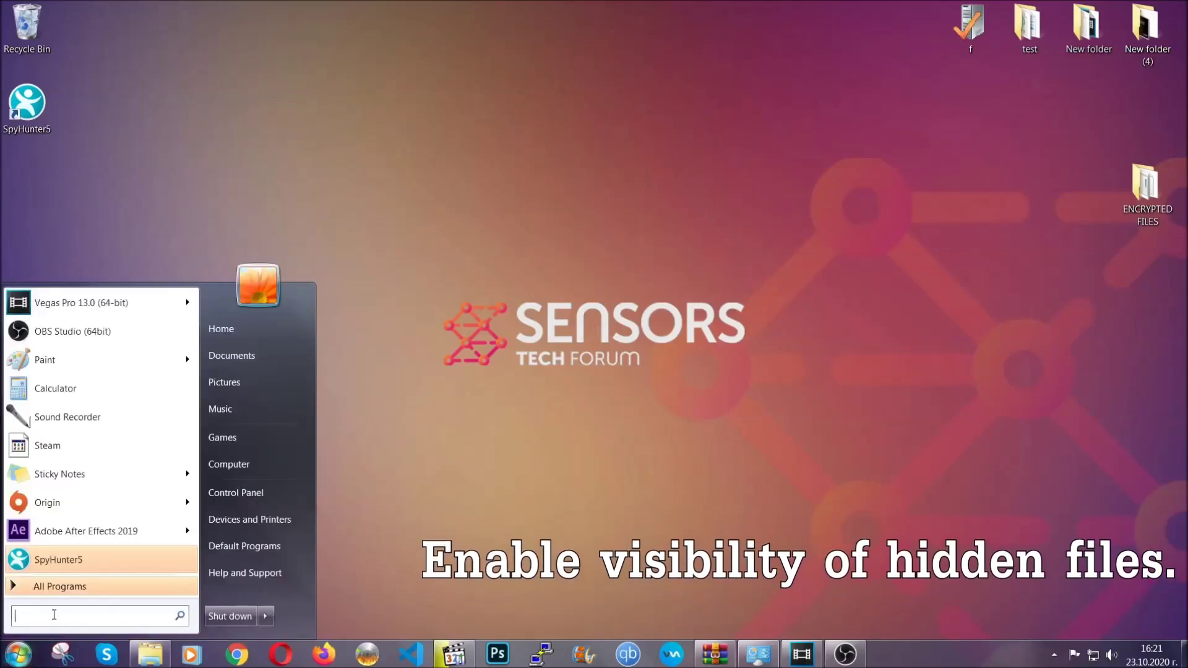
text(showh)
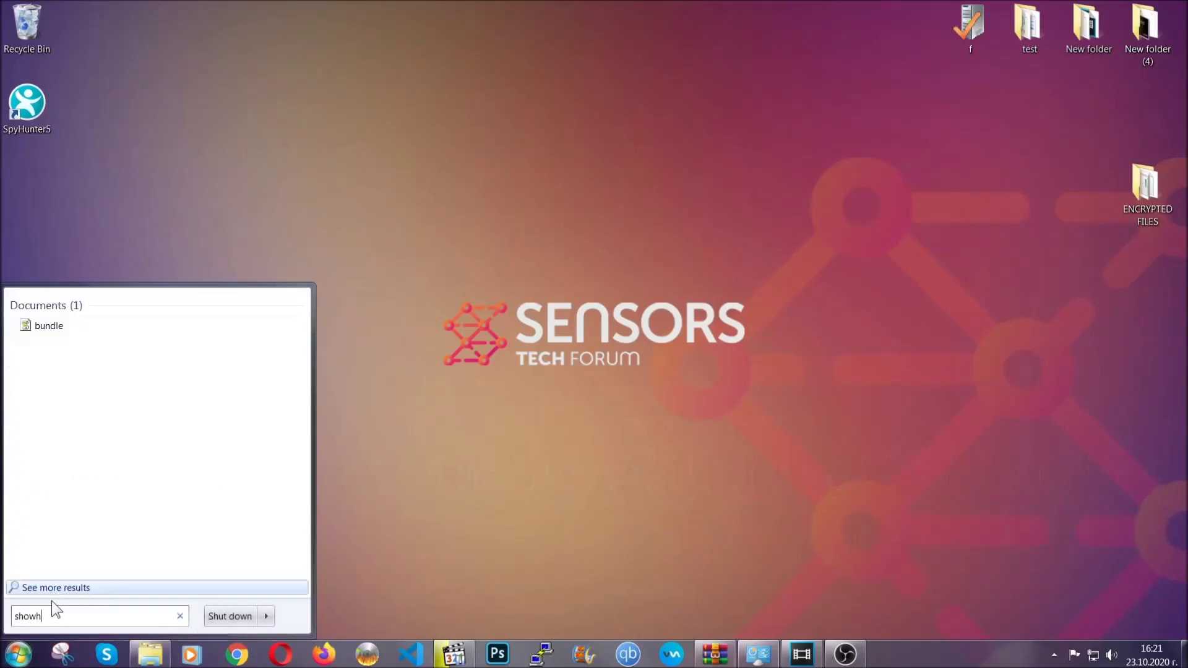
key(BackSpace)
text(hi)
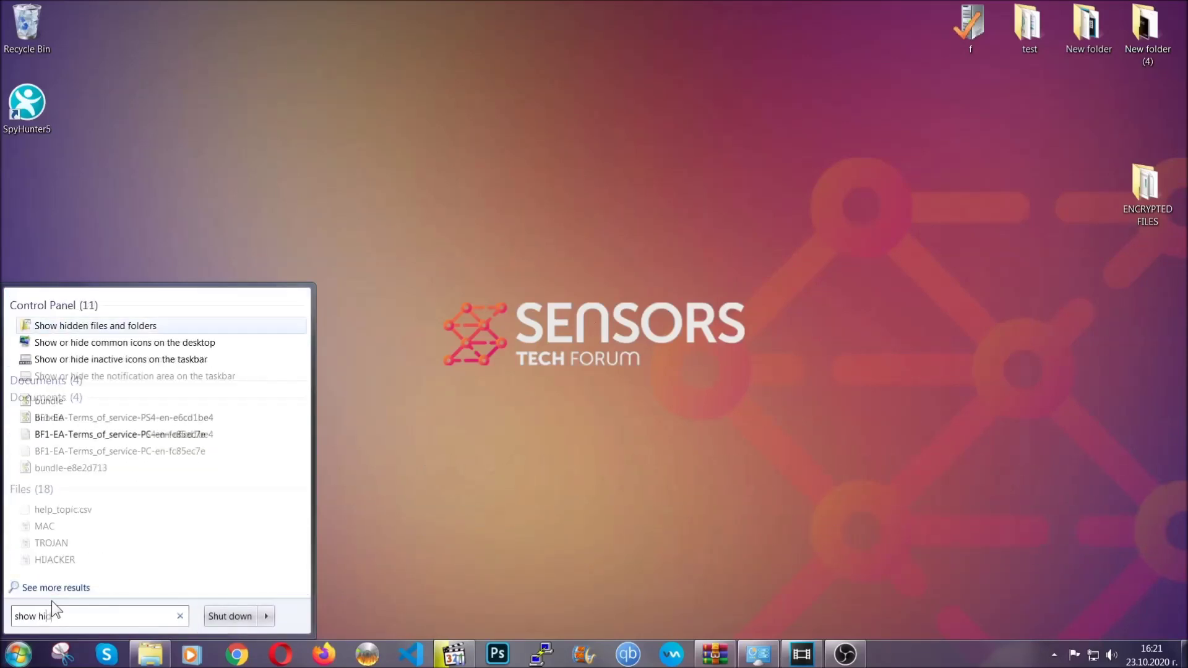
text(dden files and folders)
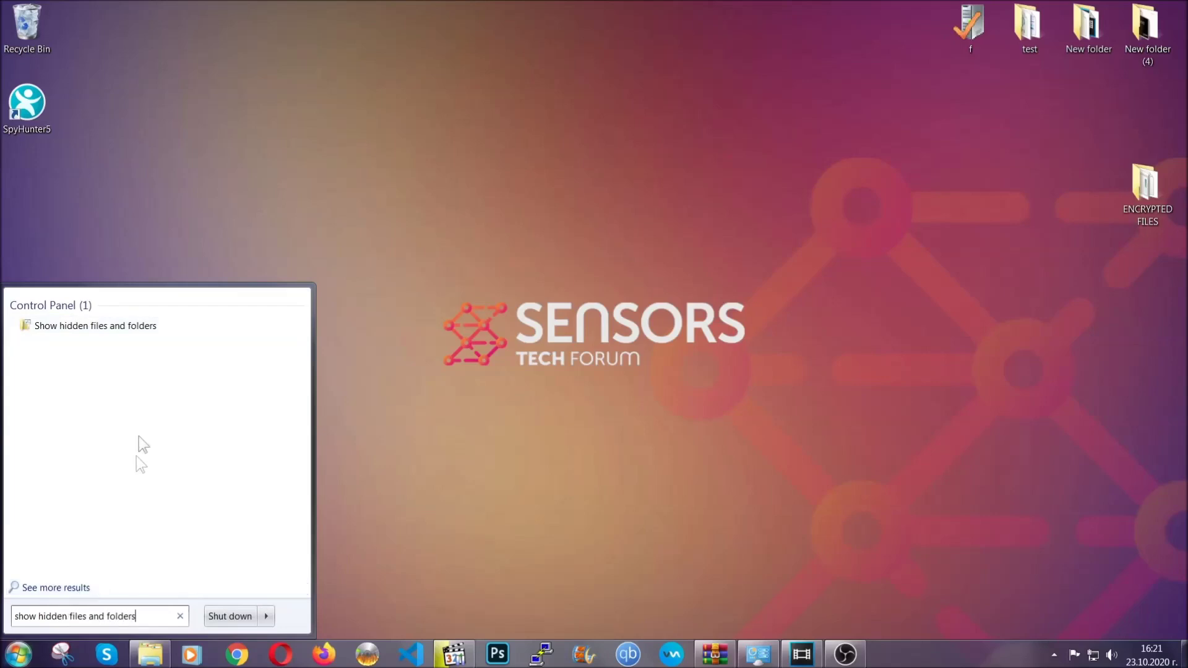
click(142, 328)
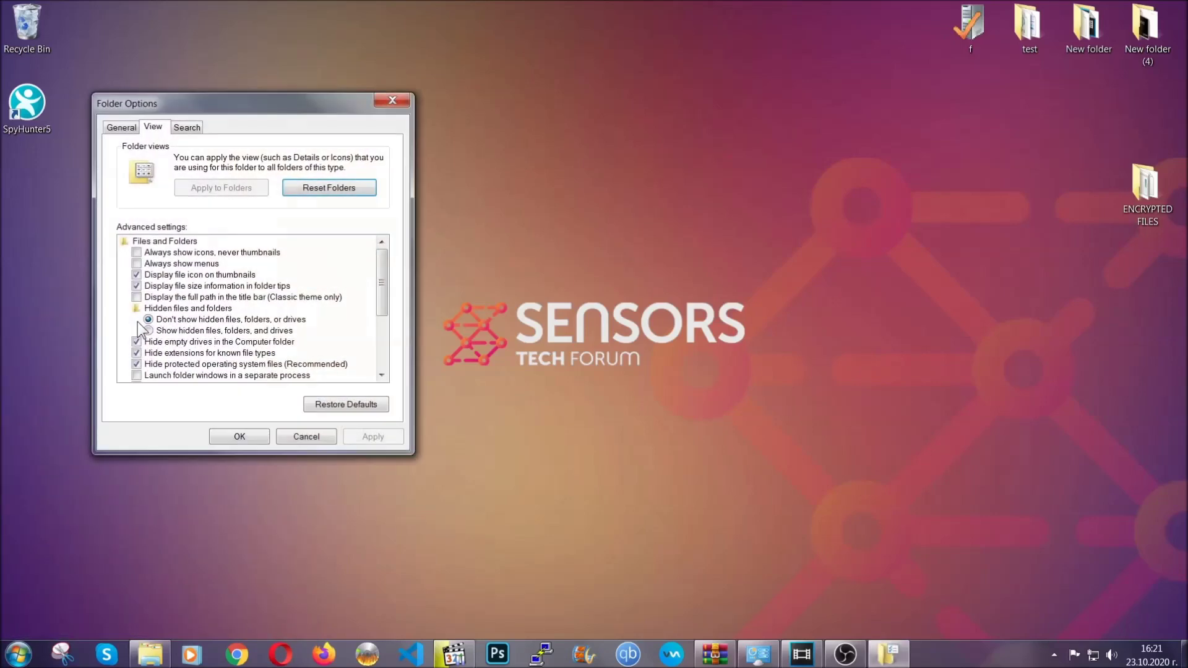
click(171, 333)
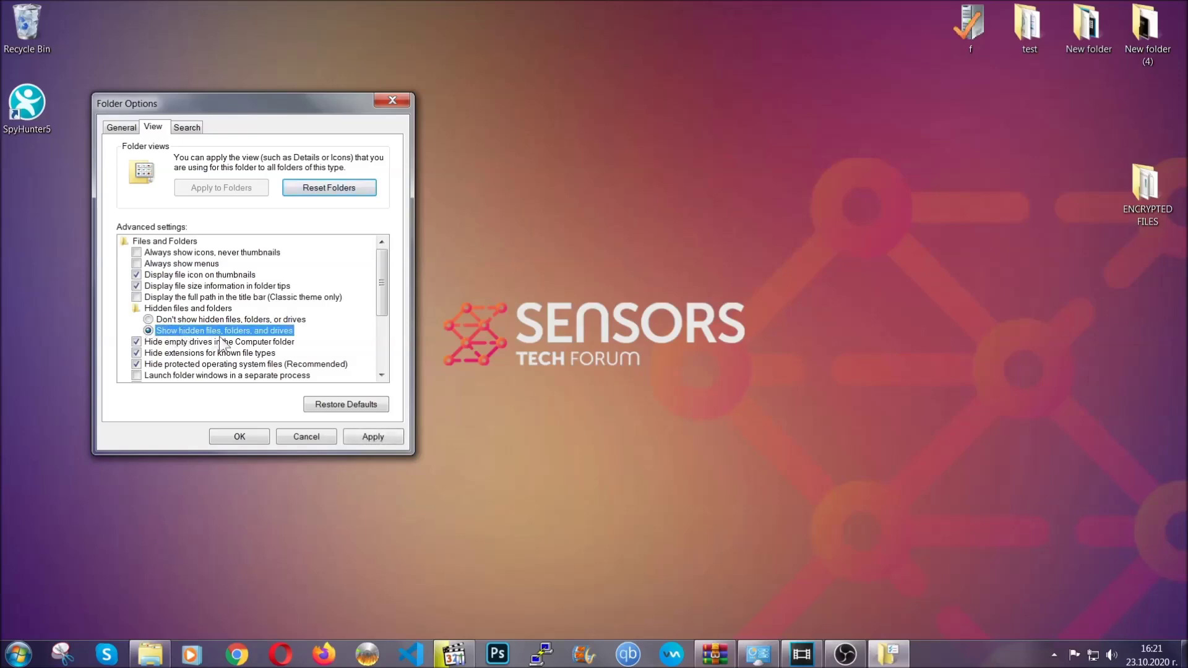
click(369, 437)
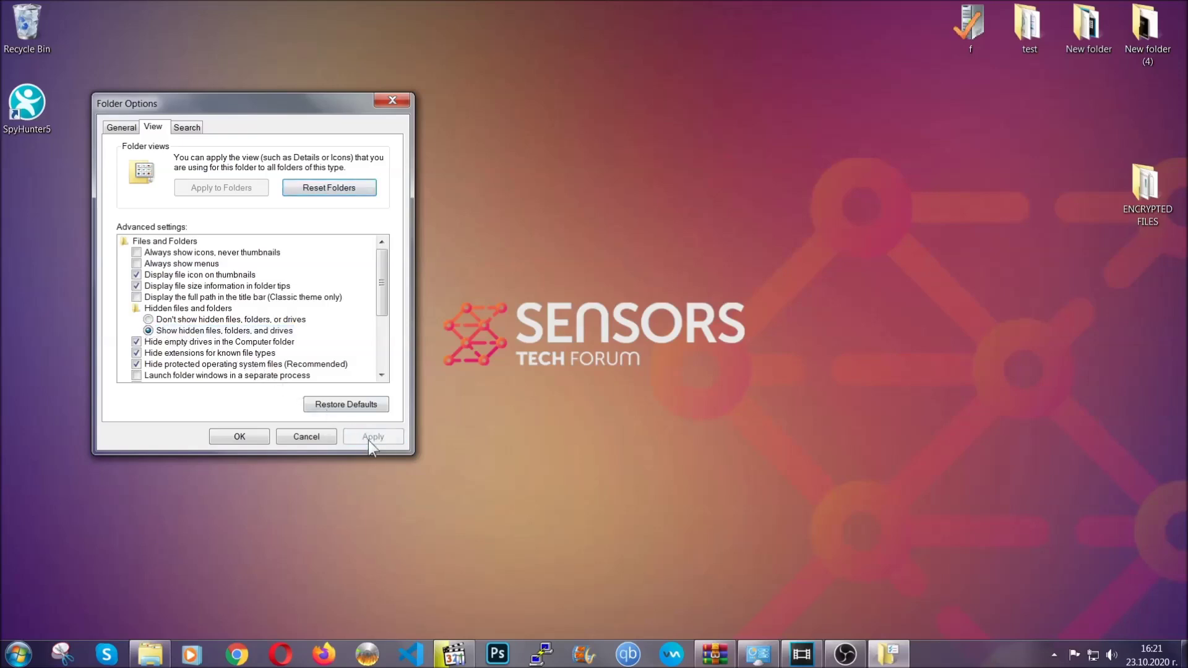
click(237, 437)
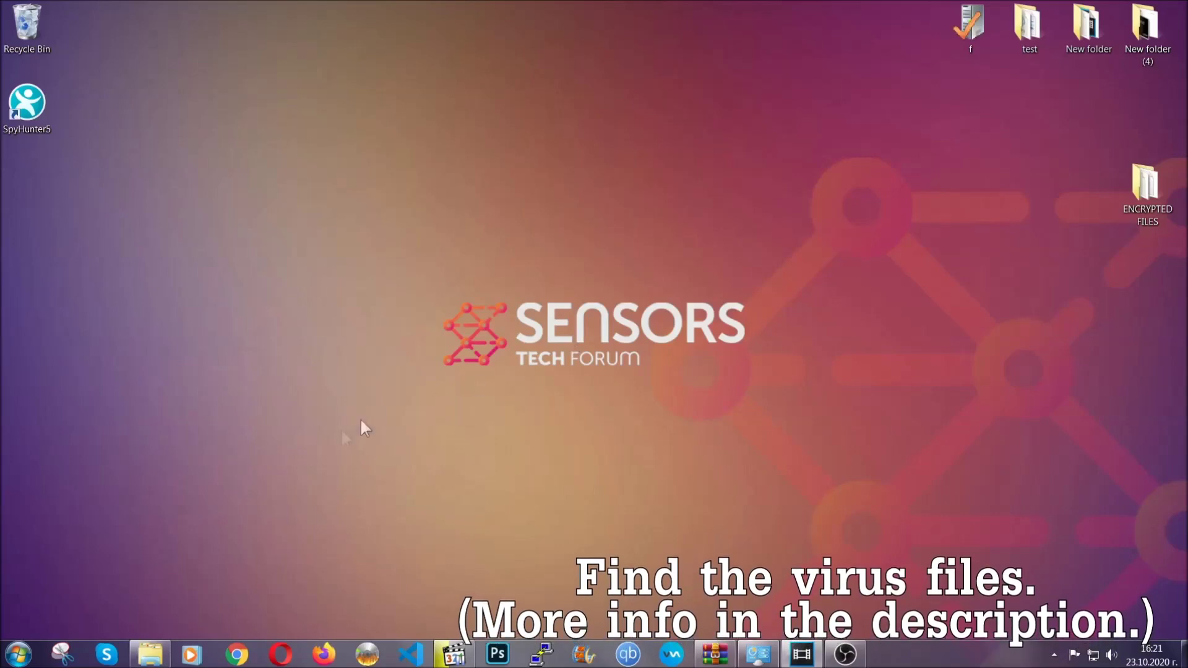
- Search the whole Computer for 'fileextension:exe Example Viru'
key(super)
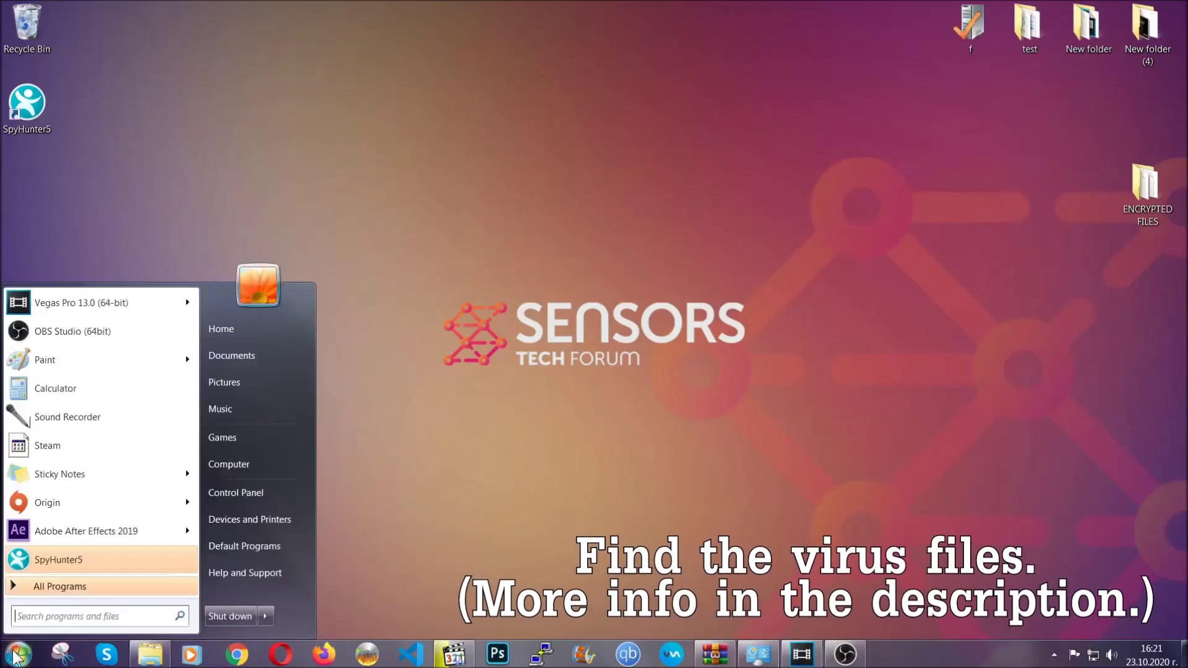
click(247, 469)
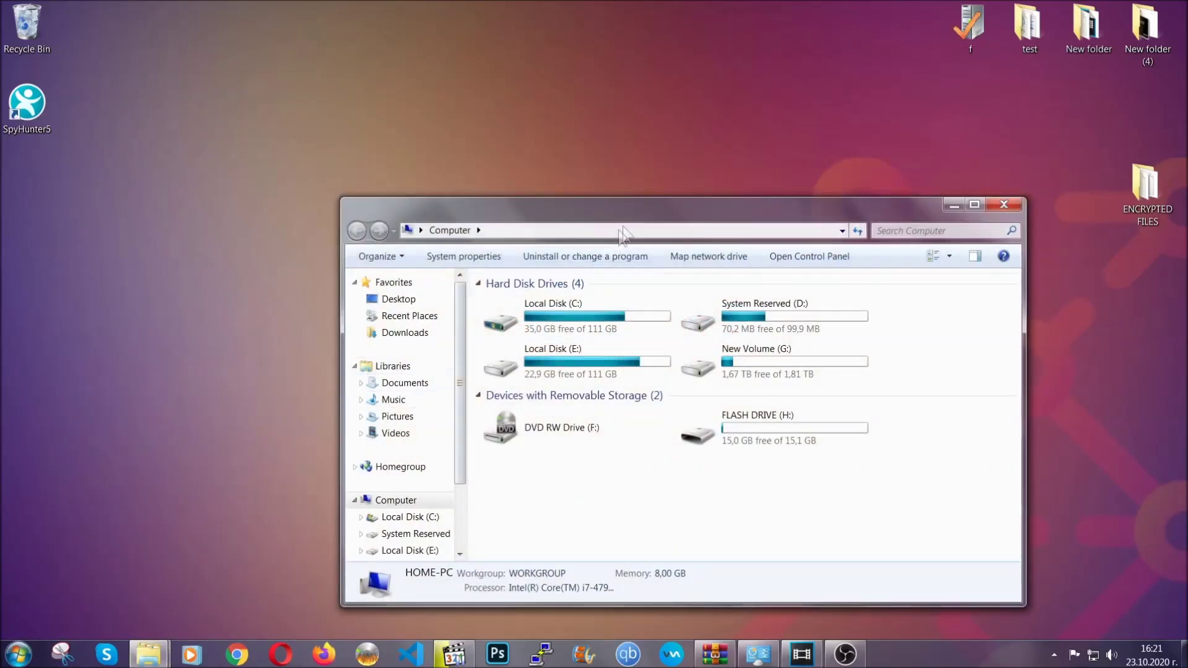
drag(649, 218, 567, 158)
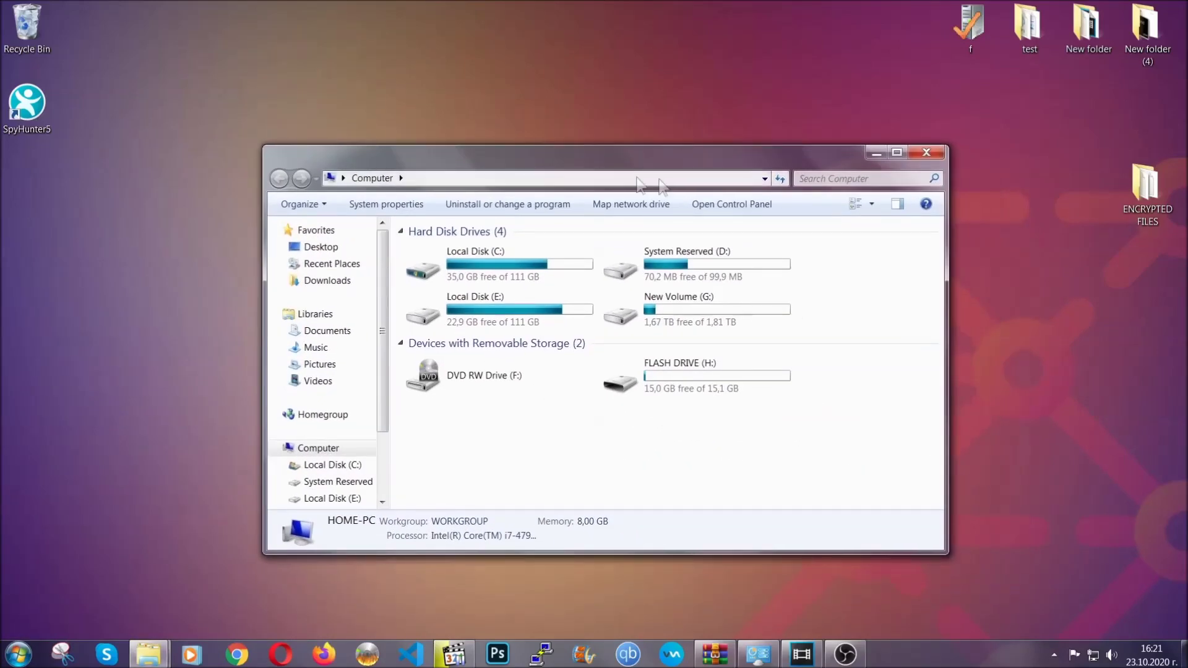
click(810, 179)
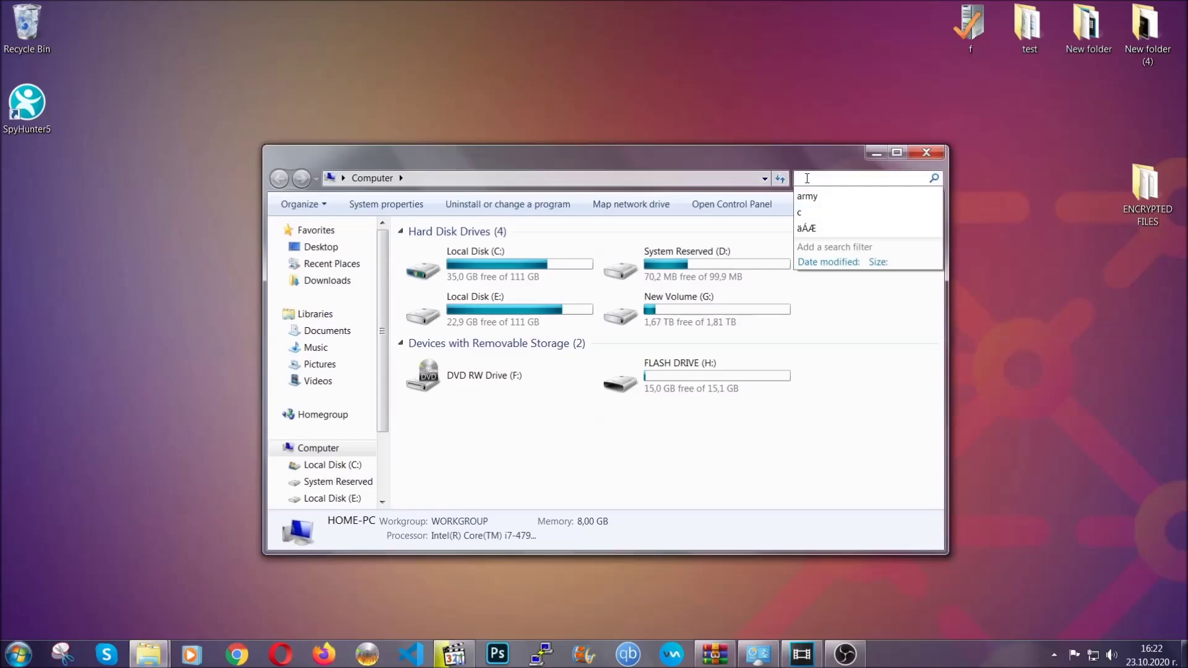
text(fileexte)
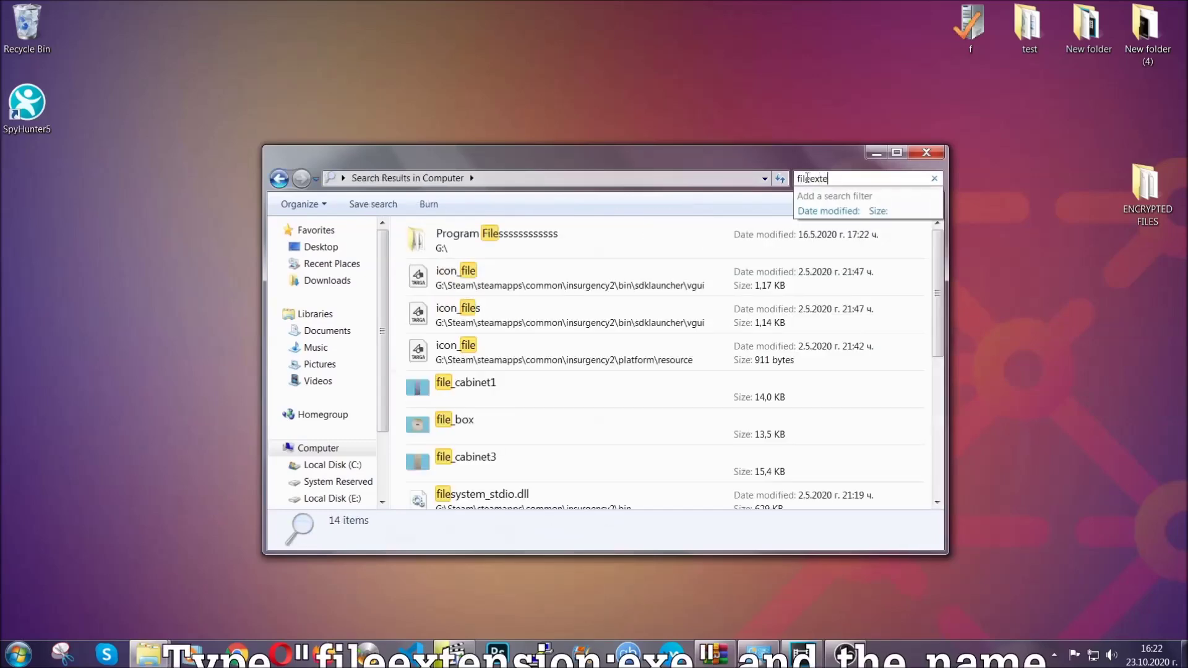
text(nsion:exe Exa)
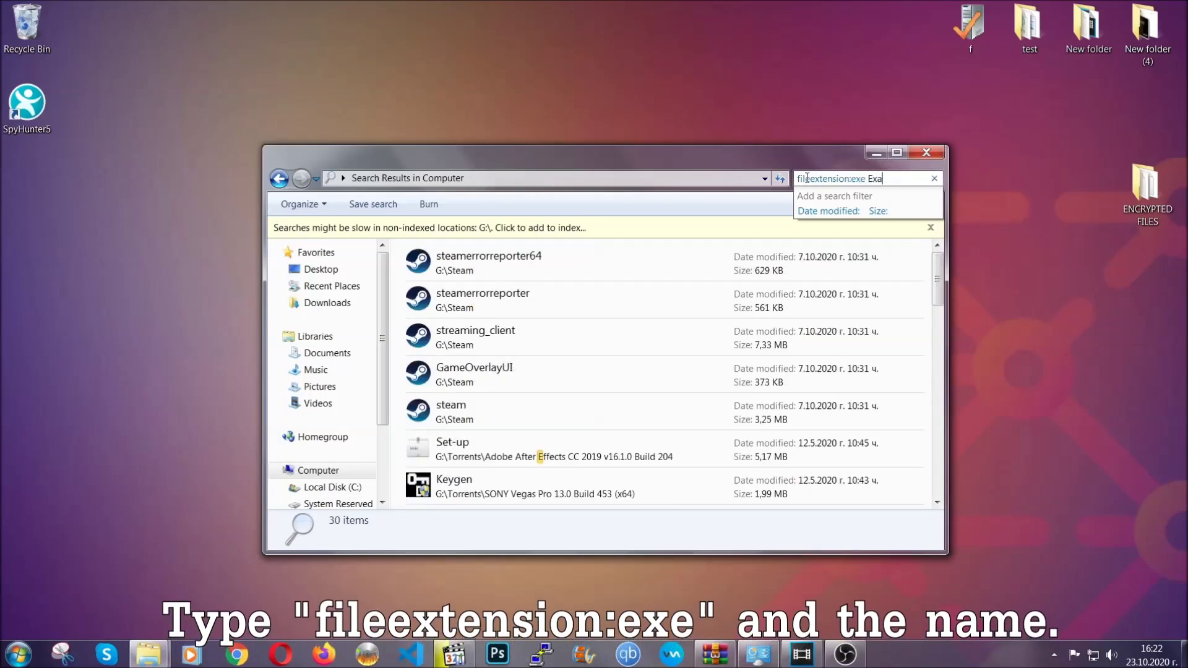
text(mple )
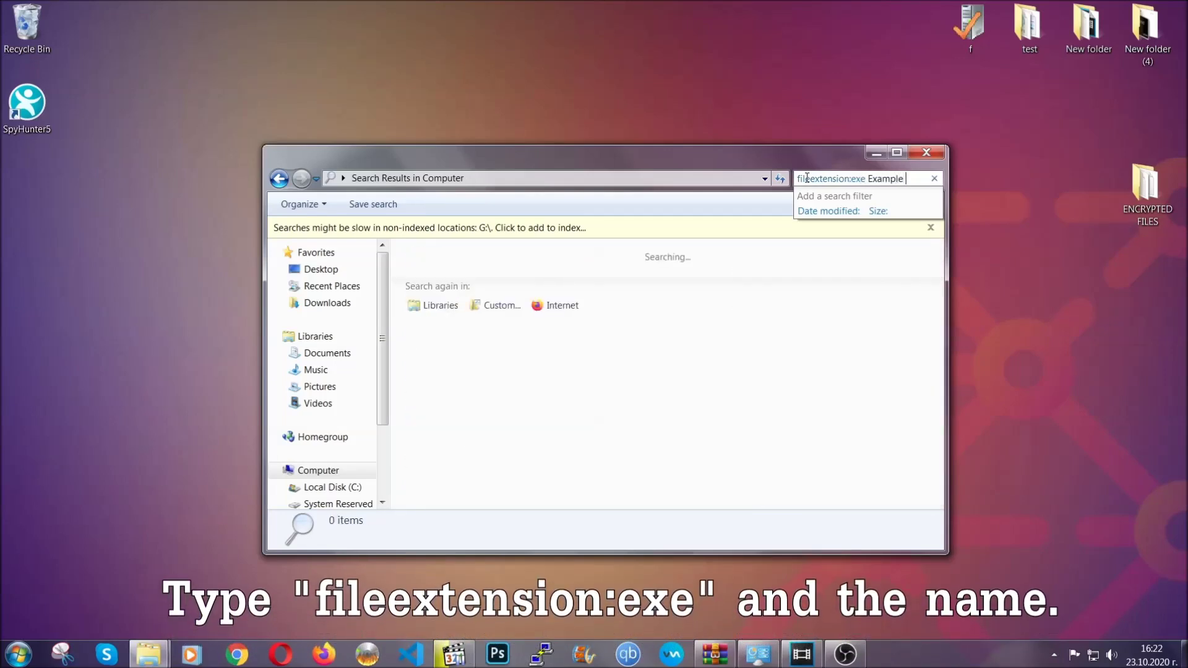
text(Virus Name)
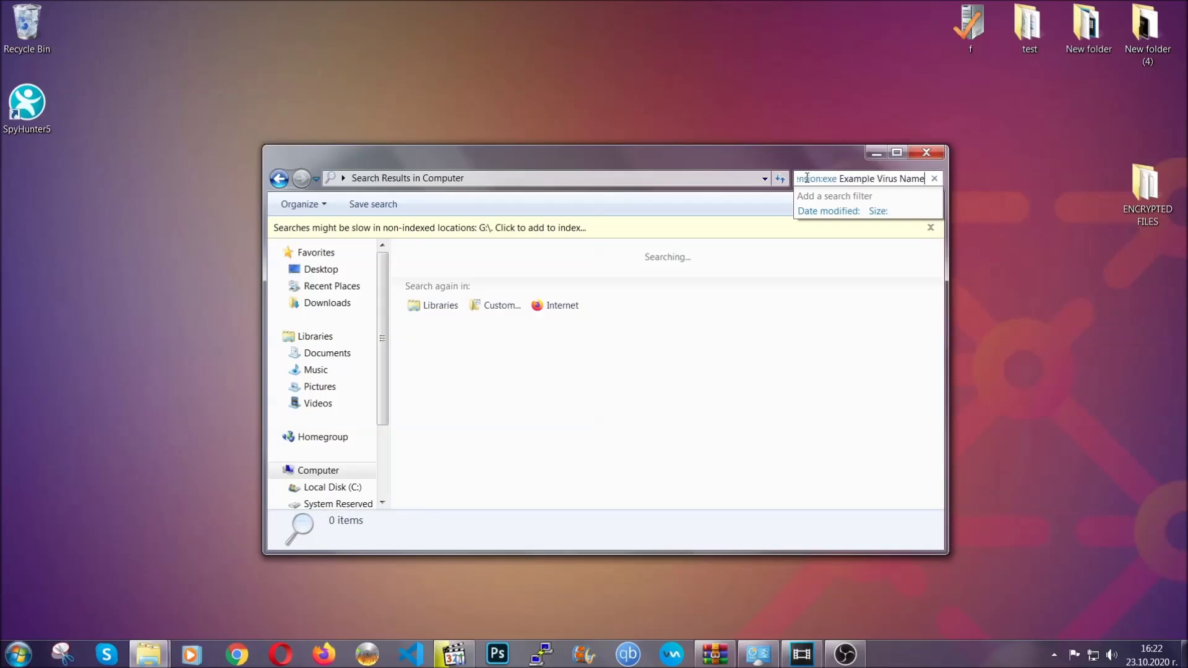
key(Return)
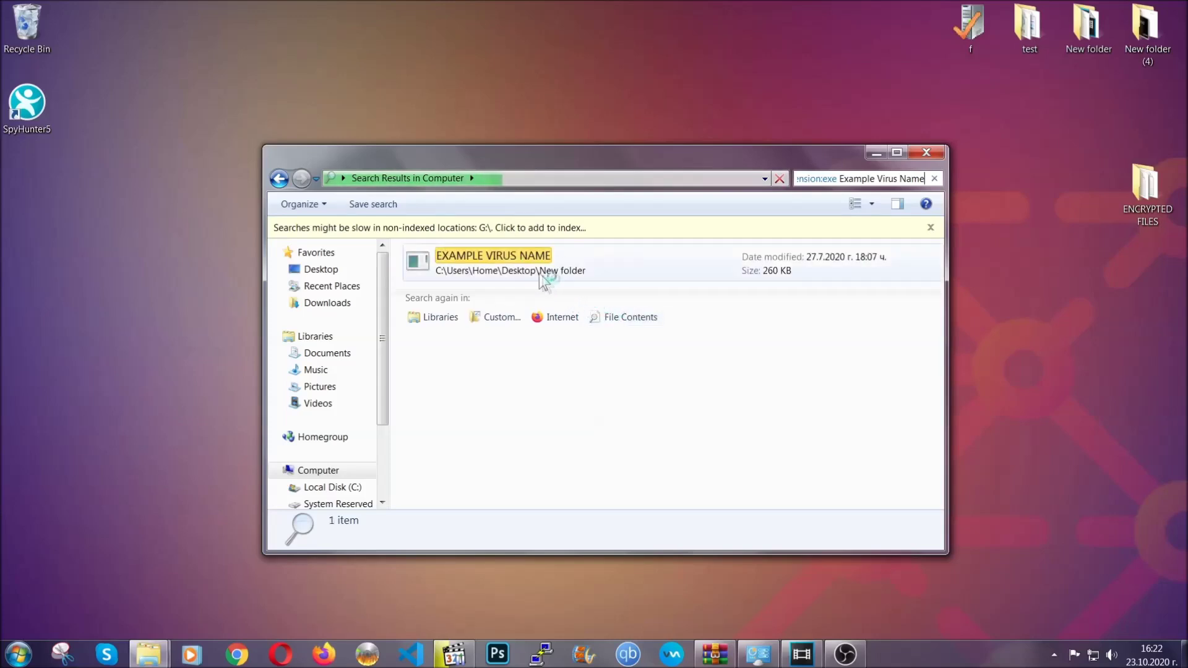
- Delete the EXAMPLE VIRUS NAME result to the Recycle Bin and close Explorer
click(520, 252)
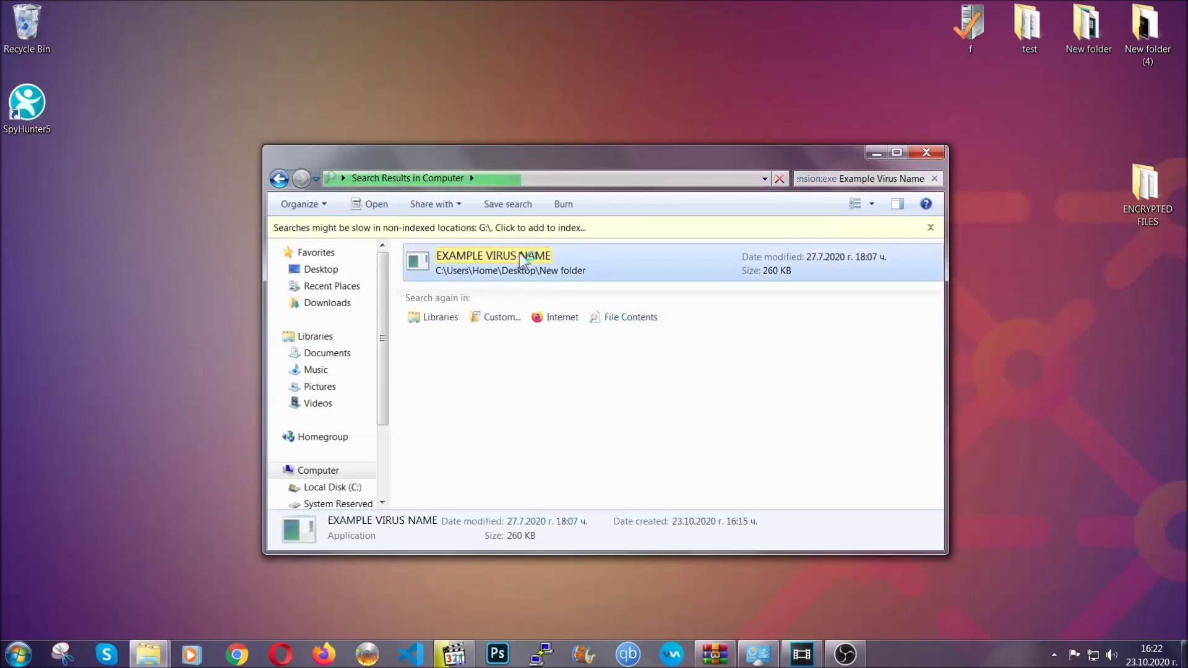
right_click(519, 254)
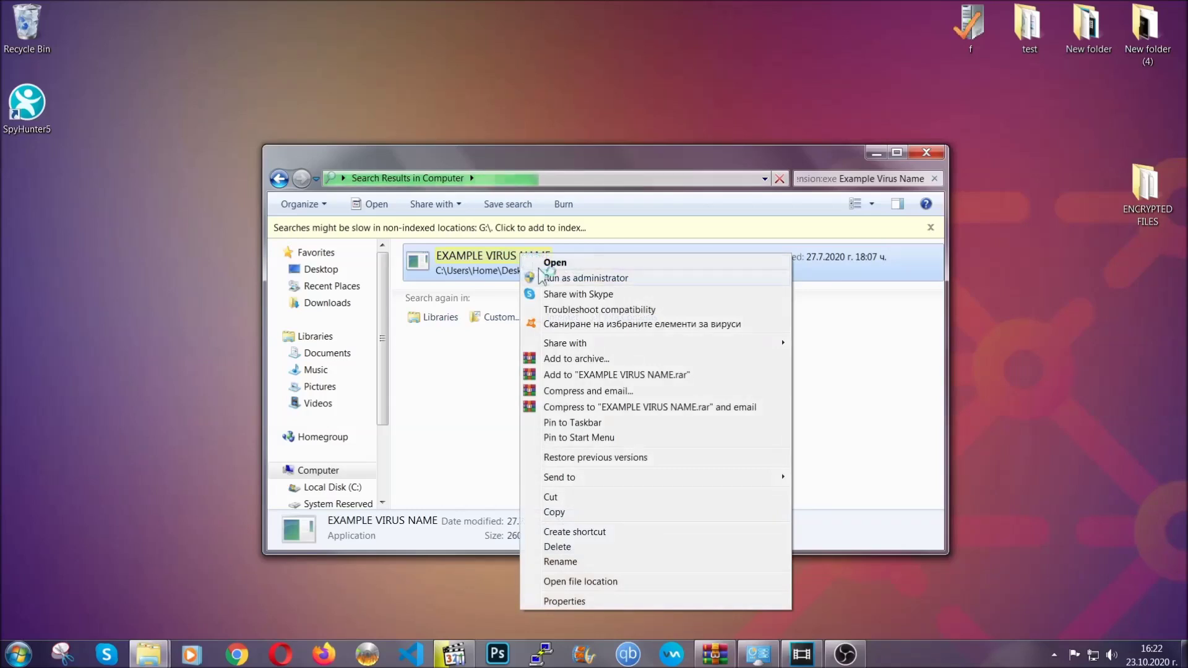
click(573, 547)
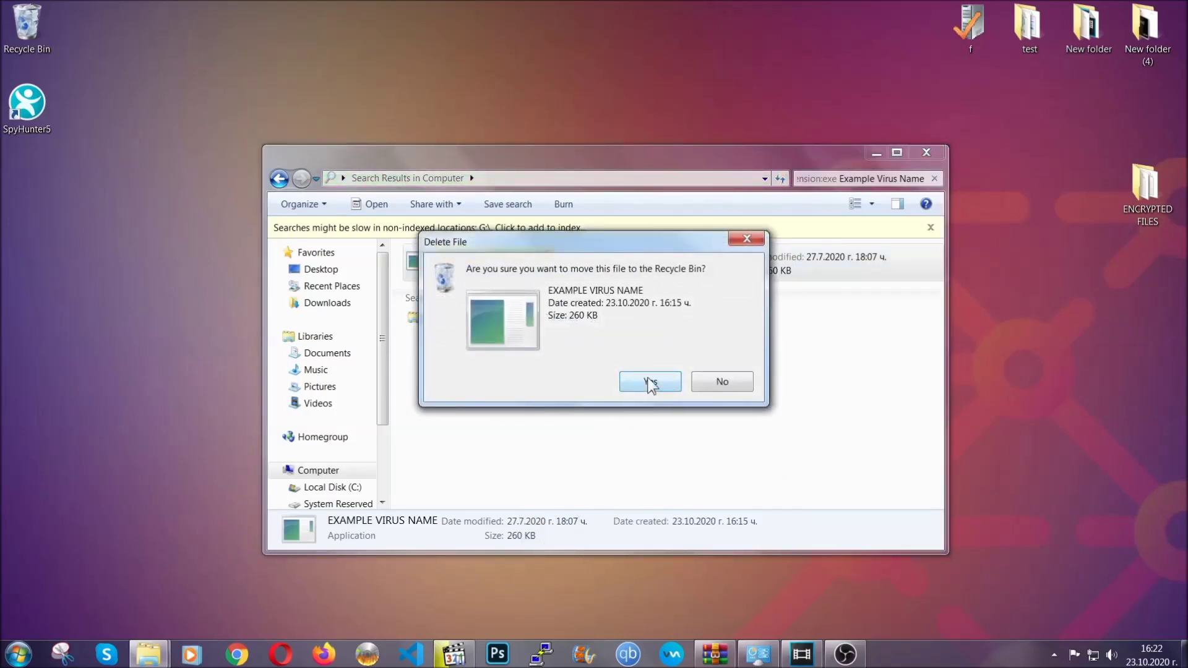
click(650, 382)
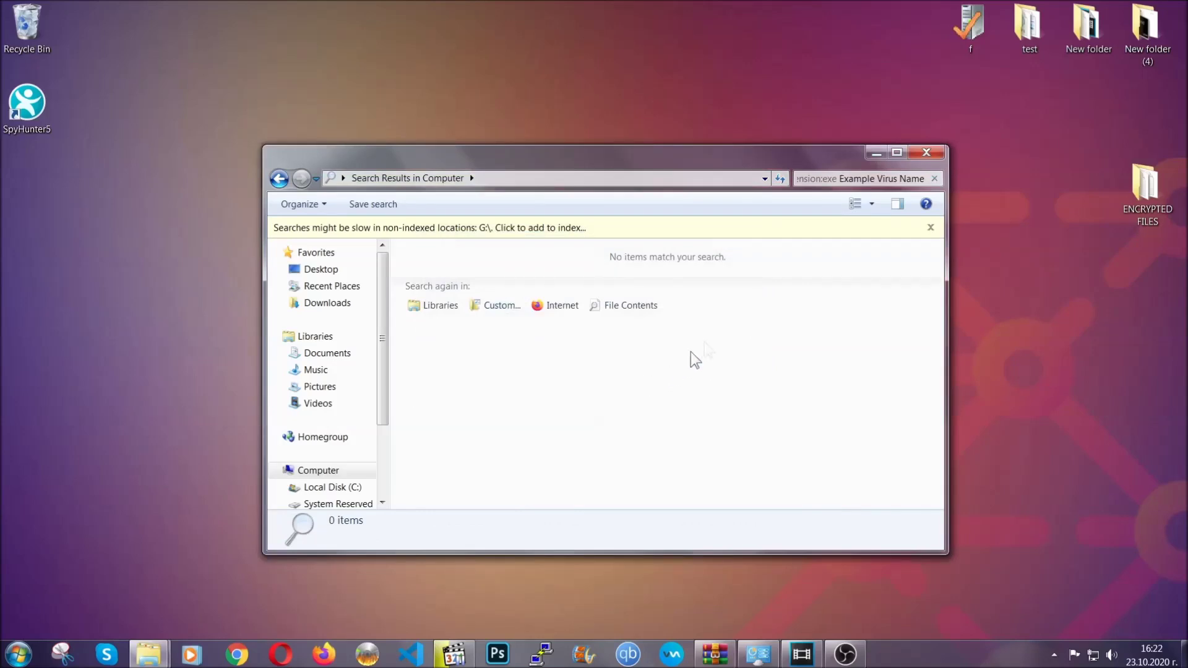
click(927, 152)
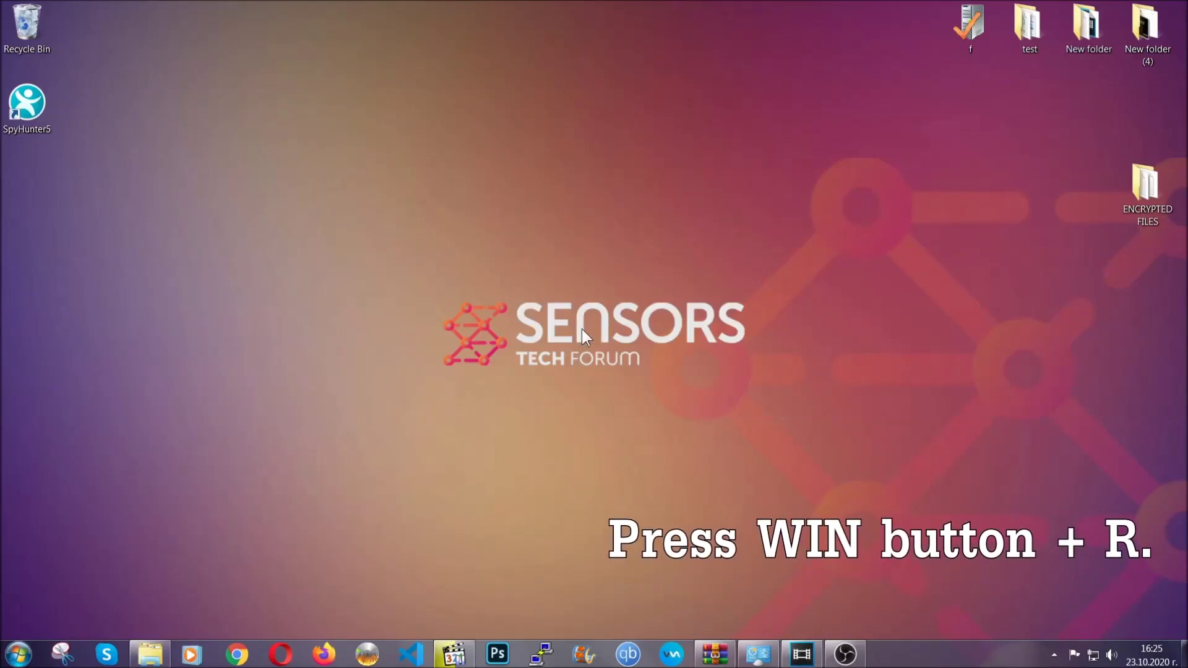
- Launch REGEDIT and export the entire registry to the desktop as BACKUP.reg
key(super+r)
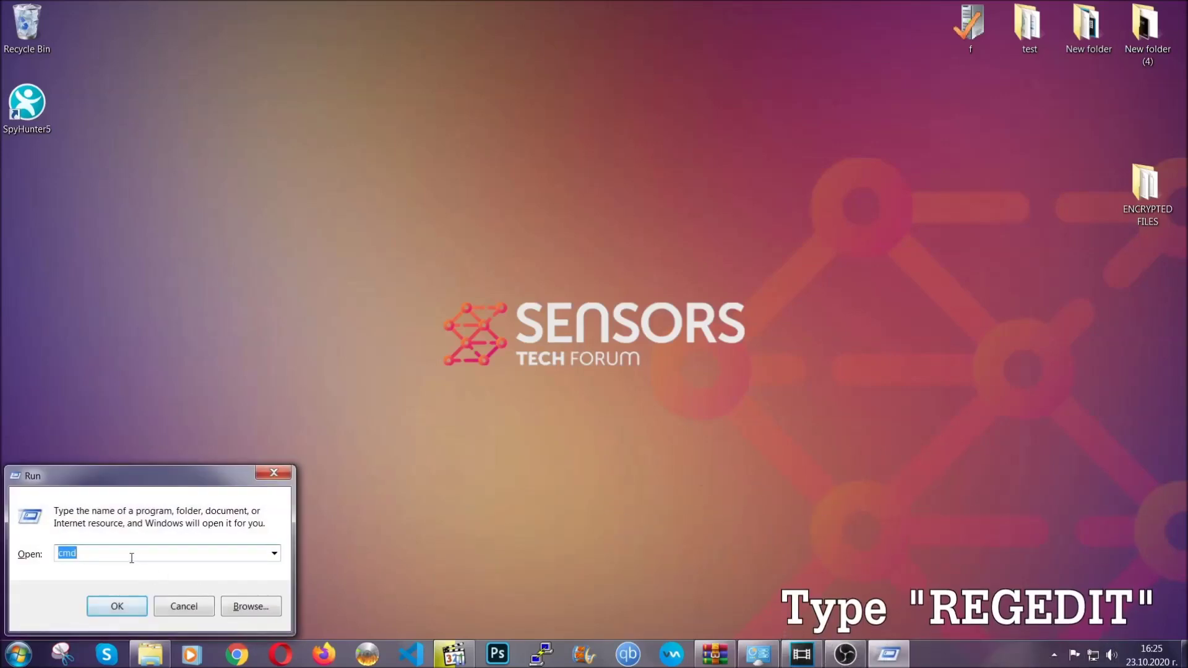
text(RE)
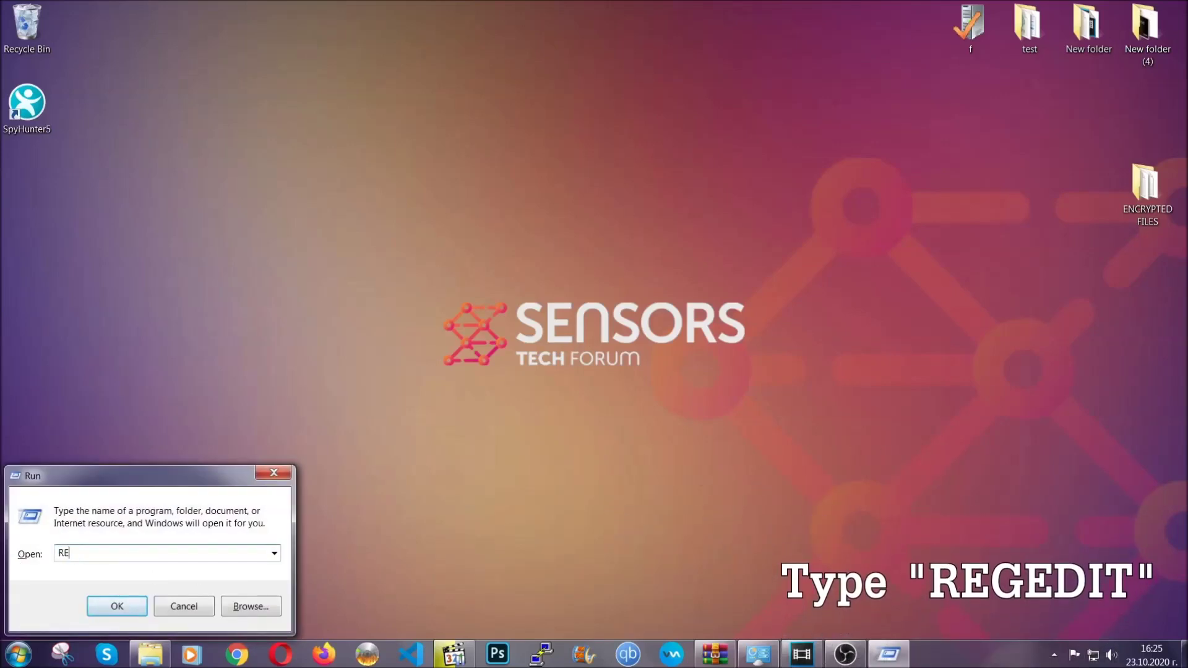
text(GEDIT)
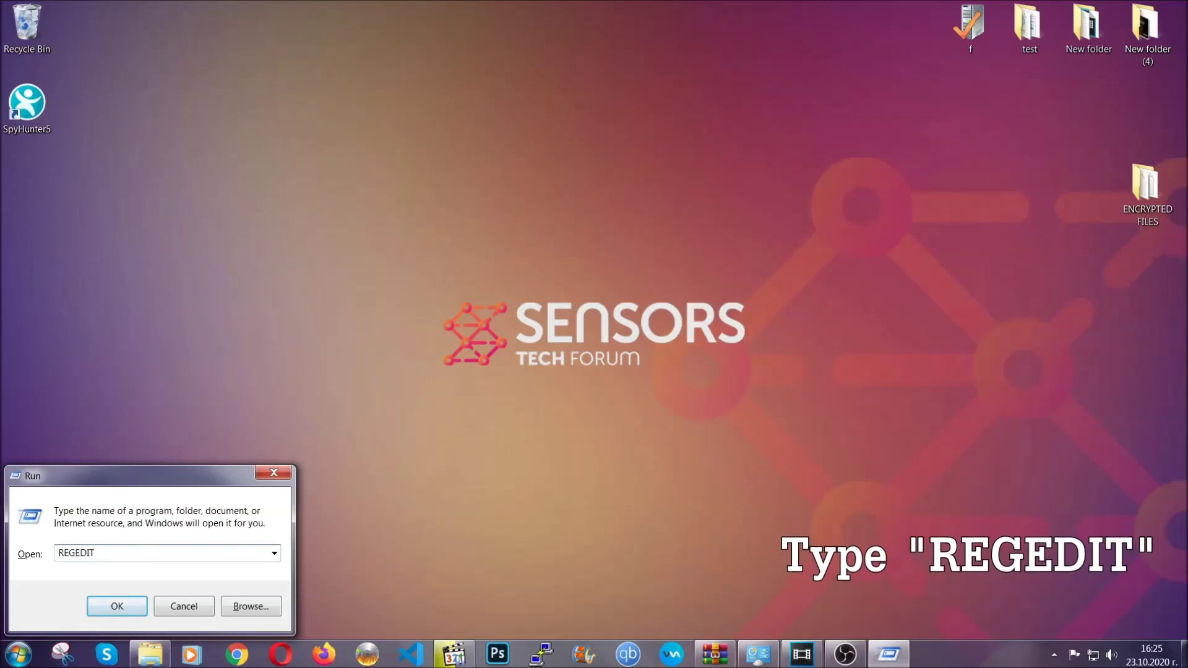
click(104, 609)
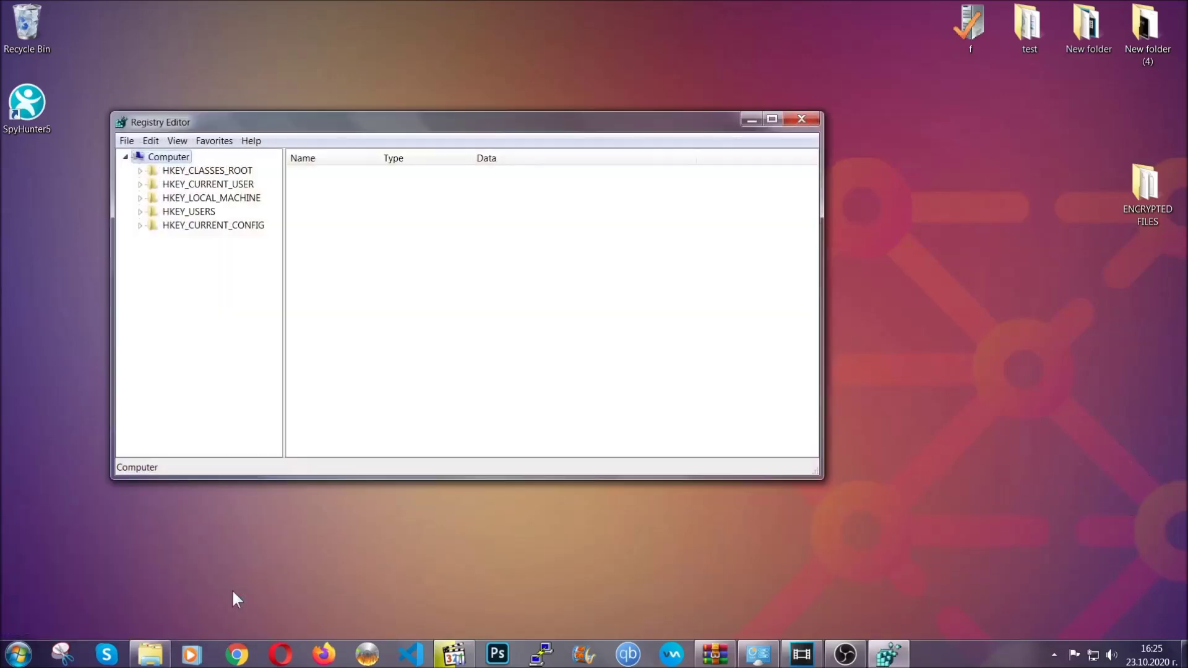
click(127, 141)
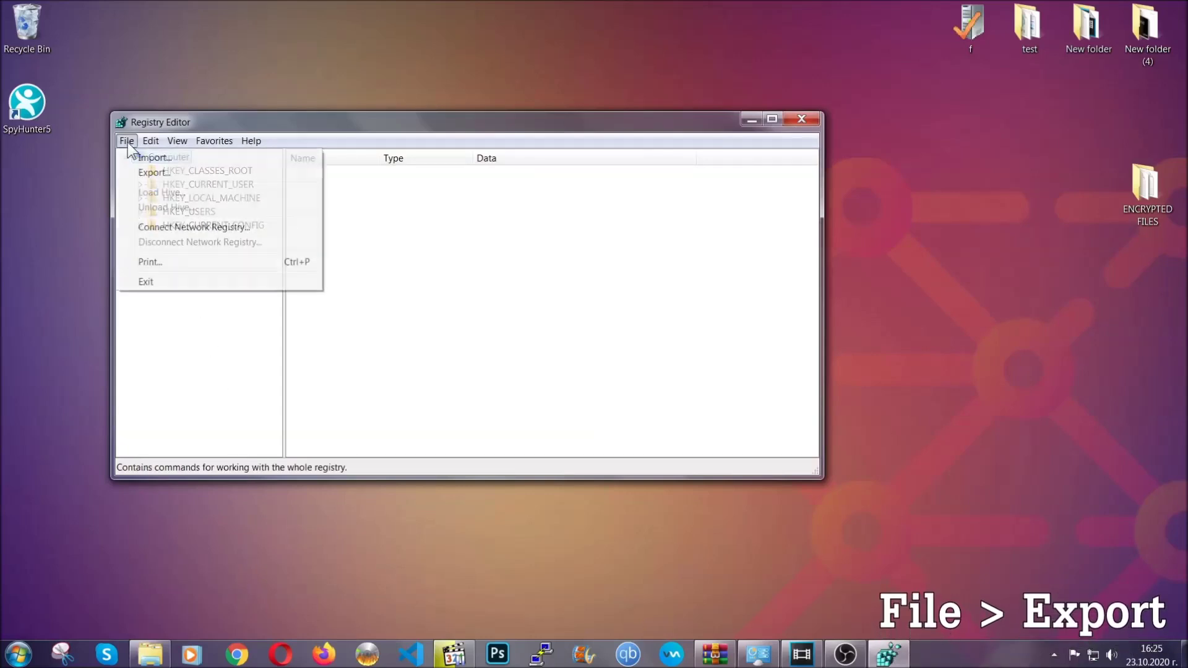
click(155, 172)
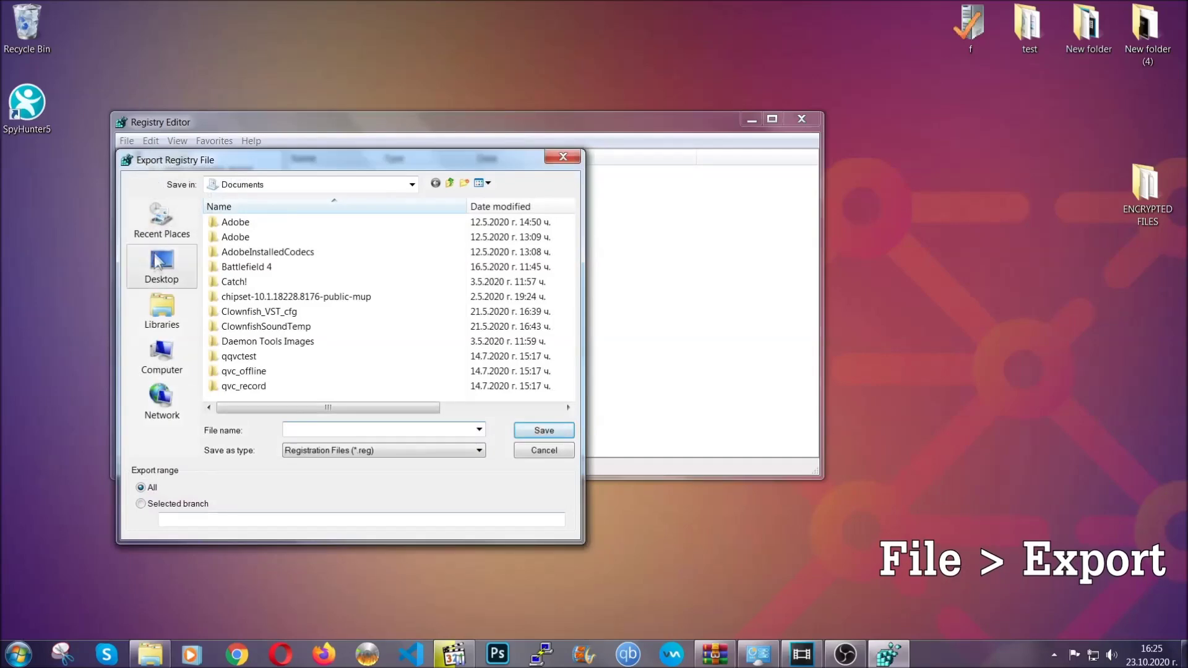
click(155, 262)
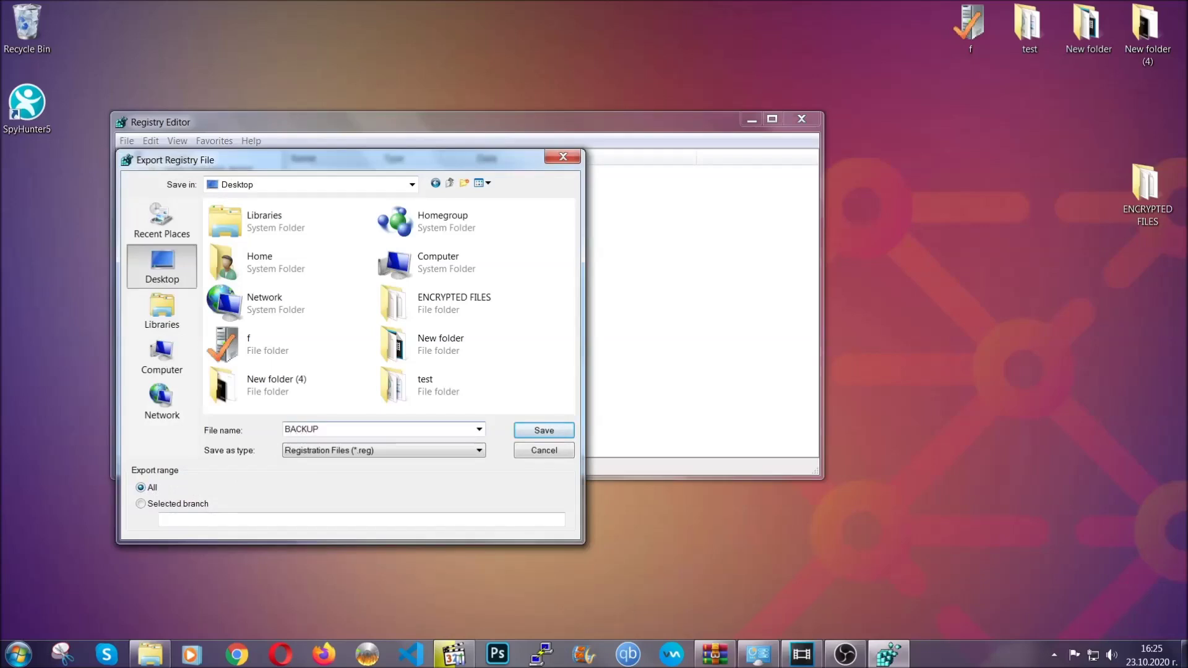
click(535, 431)
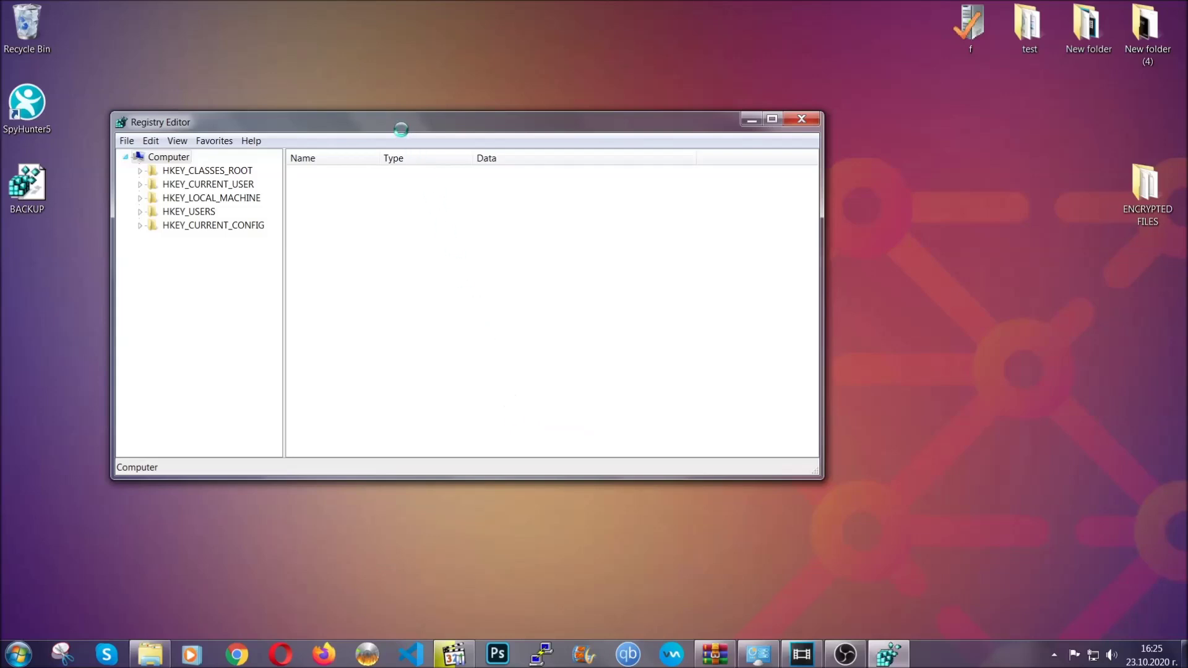
- Search the registry for 'RunOnce' to reach HKCU\...\CurrentVersion\RunOnce
drag(401, 129, 518, 167)
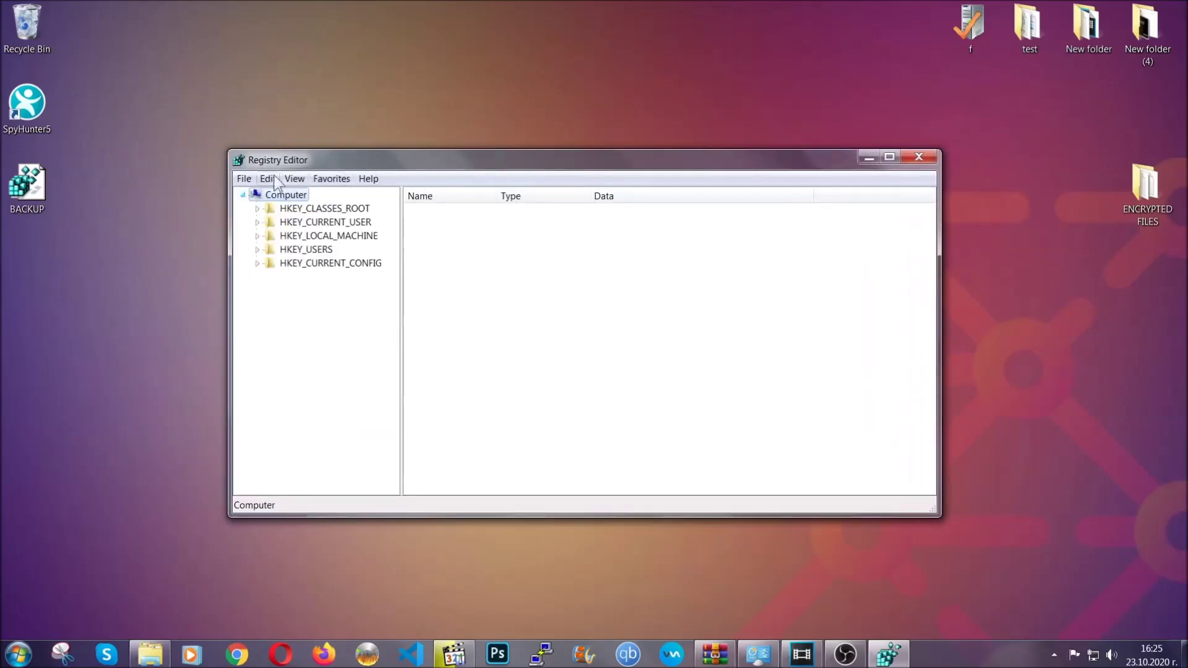
click(243, 178)
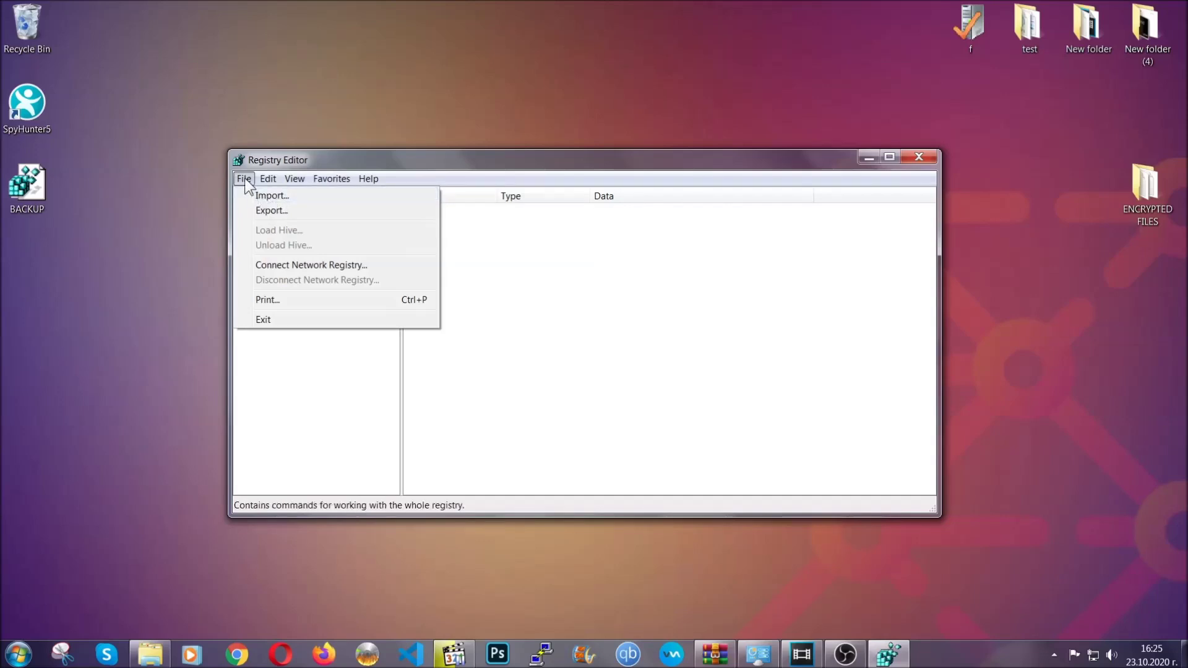
click(245, 179)
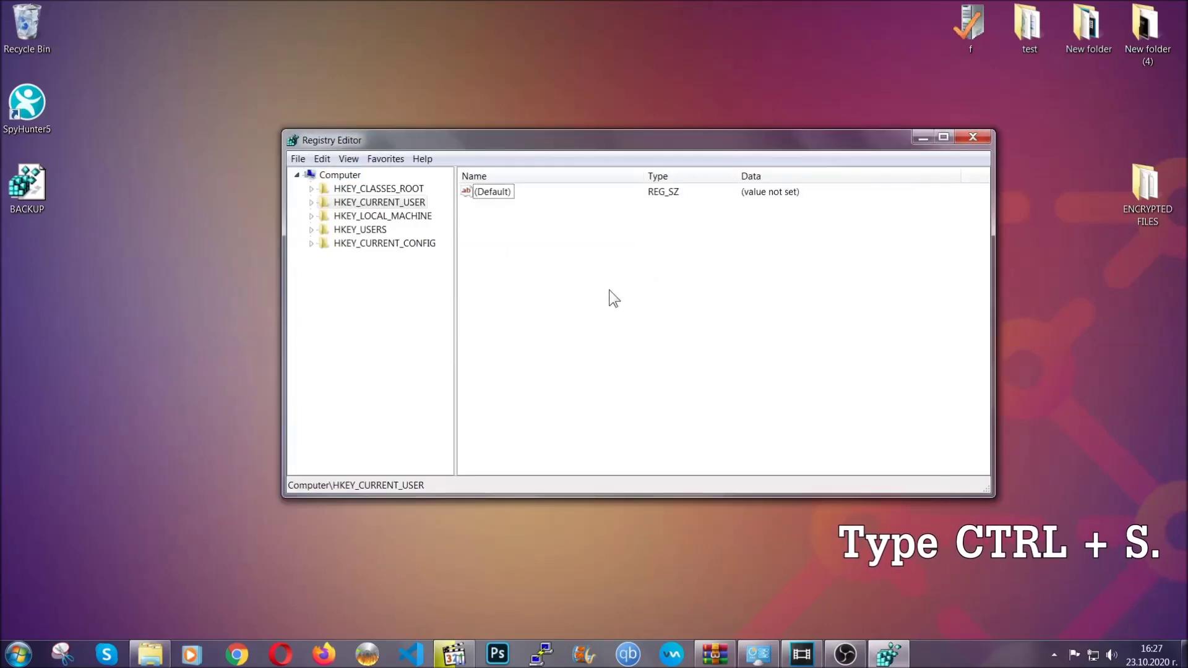
key(ctrl+f)
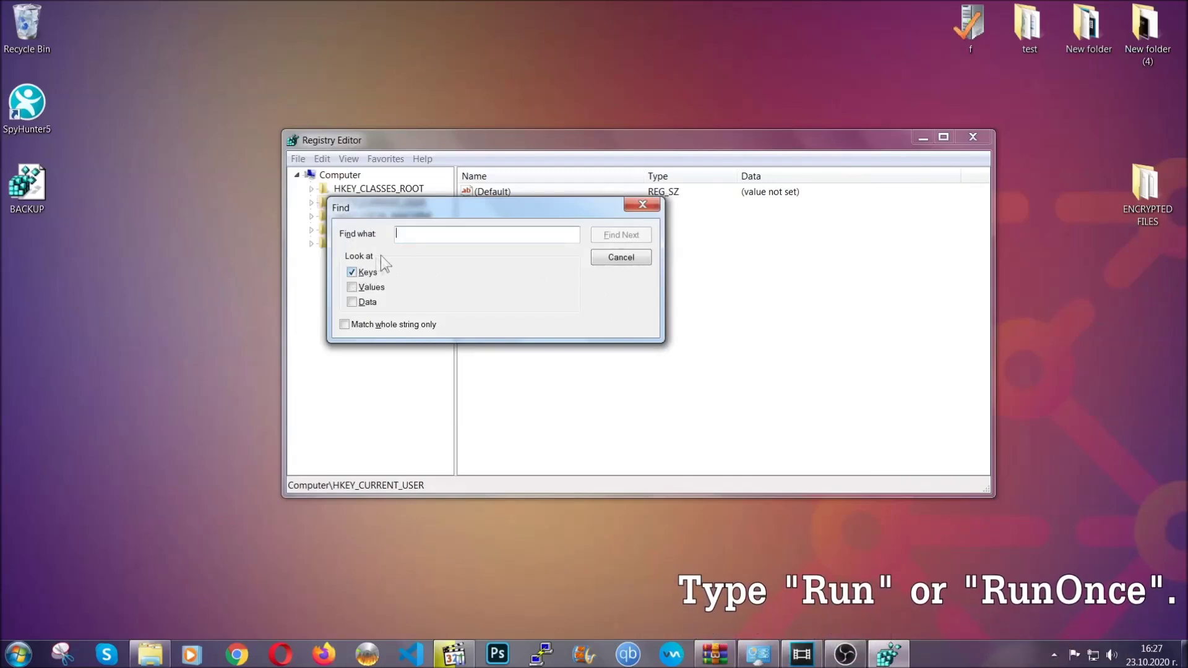
text(Ru)
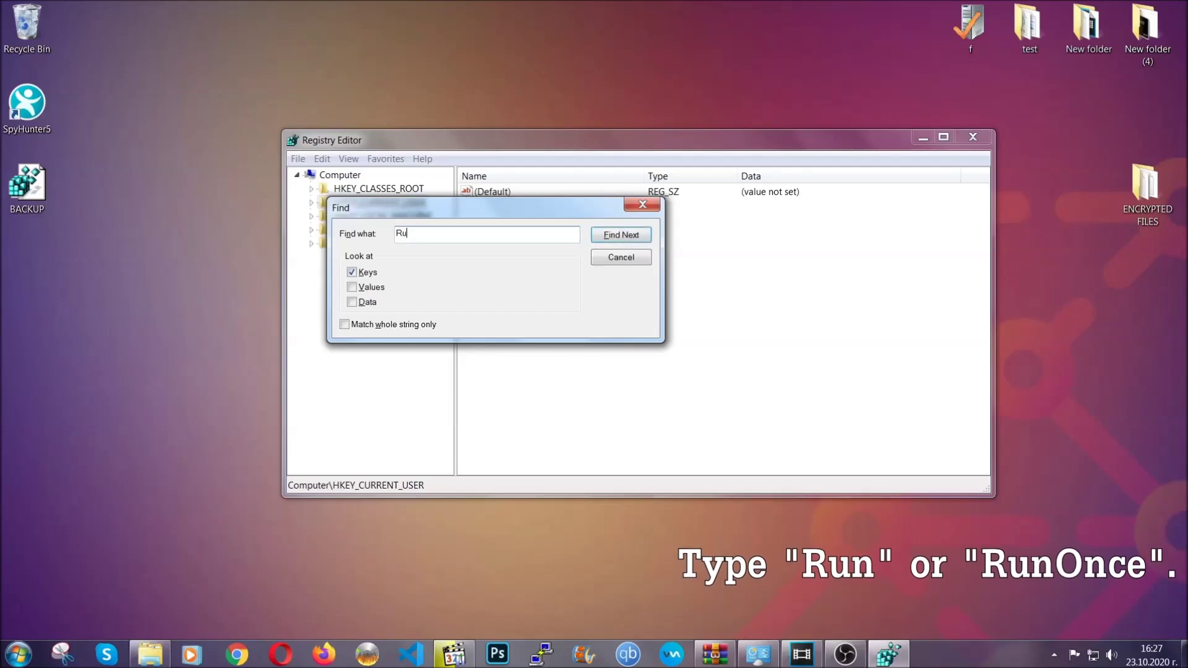
text(nOnce)
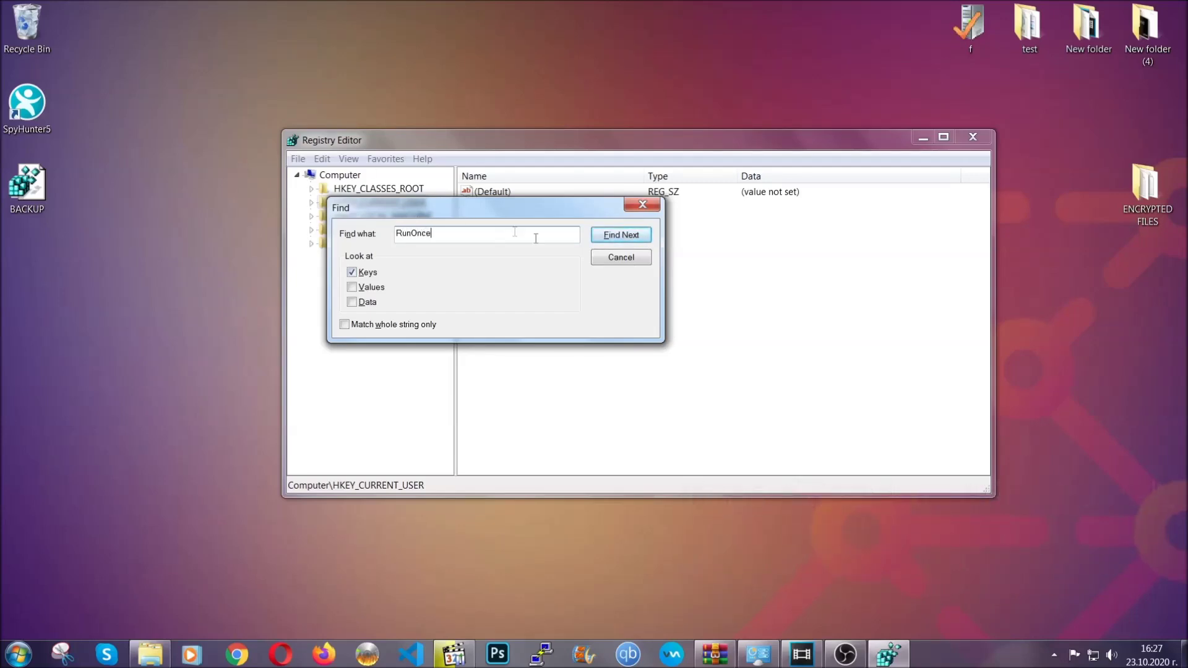
click(637, 243)
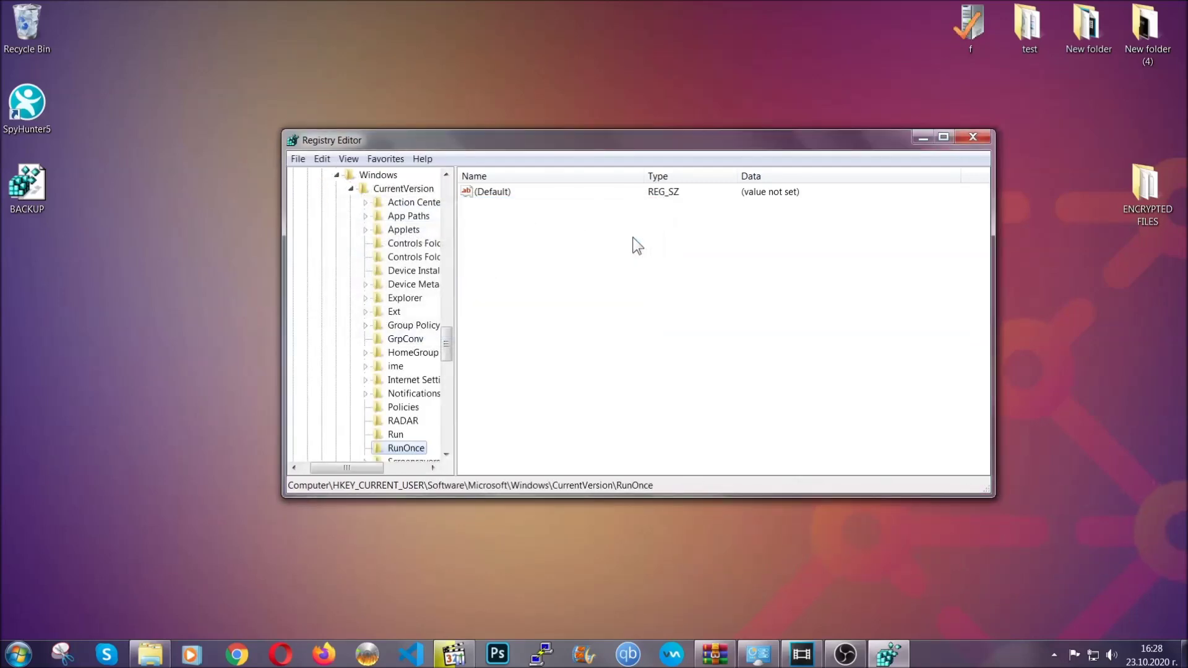
- Delete the THE VIRUS value from the current user's Run key and close Registry Editor
drag(452, 342, 448, 356)
click(396, 298)
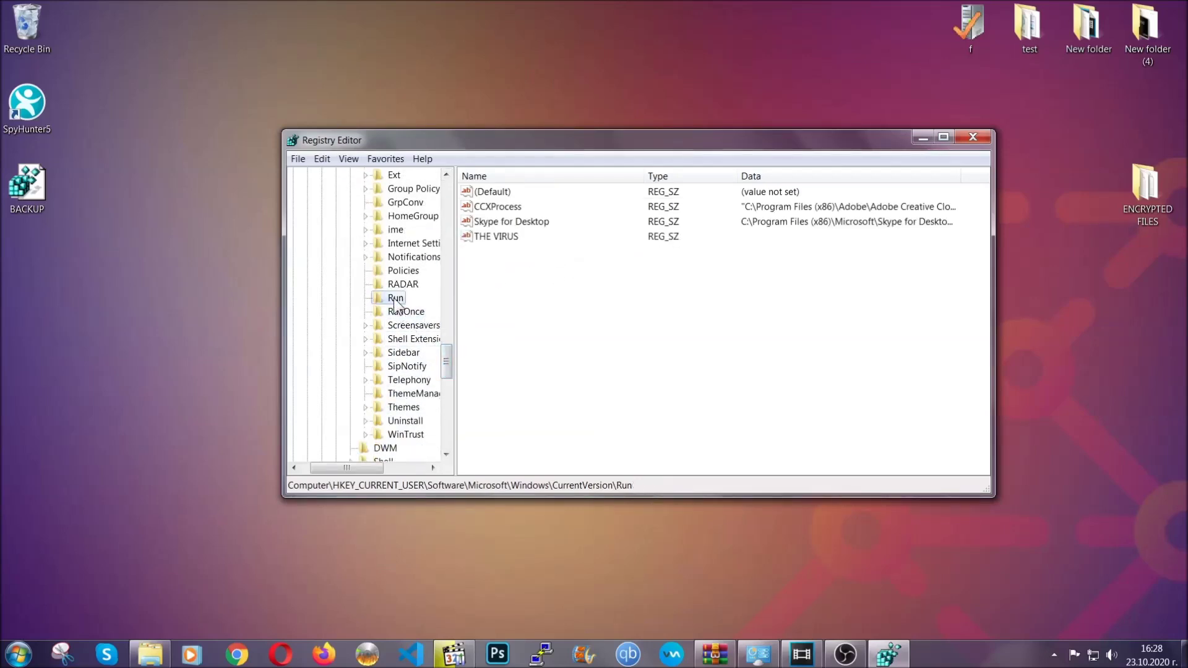
click(489, 239)
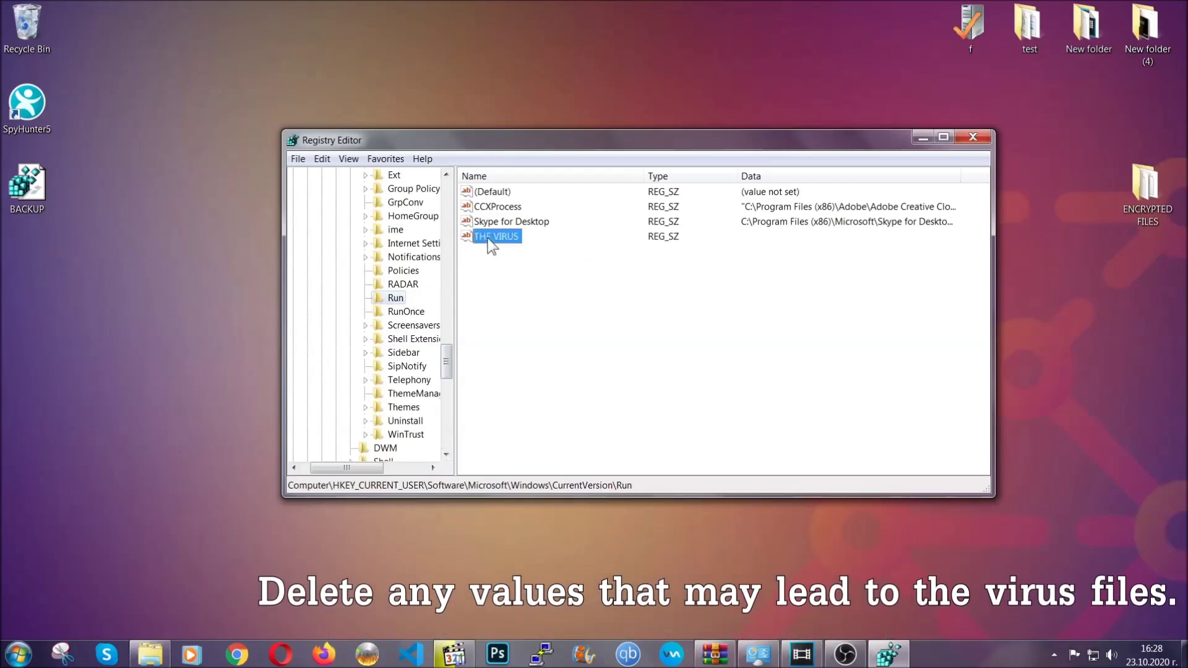
right_click(489, 240)
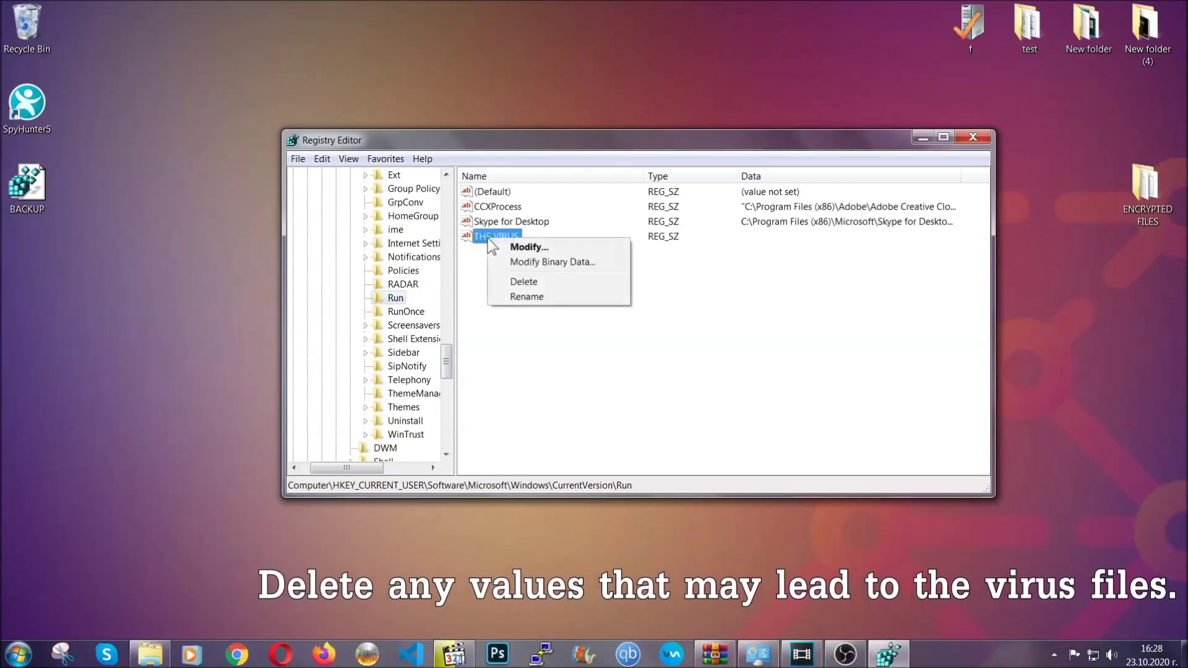
click(514, 282)
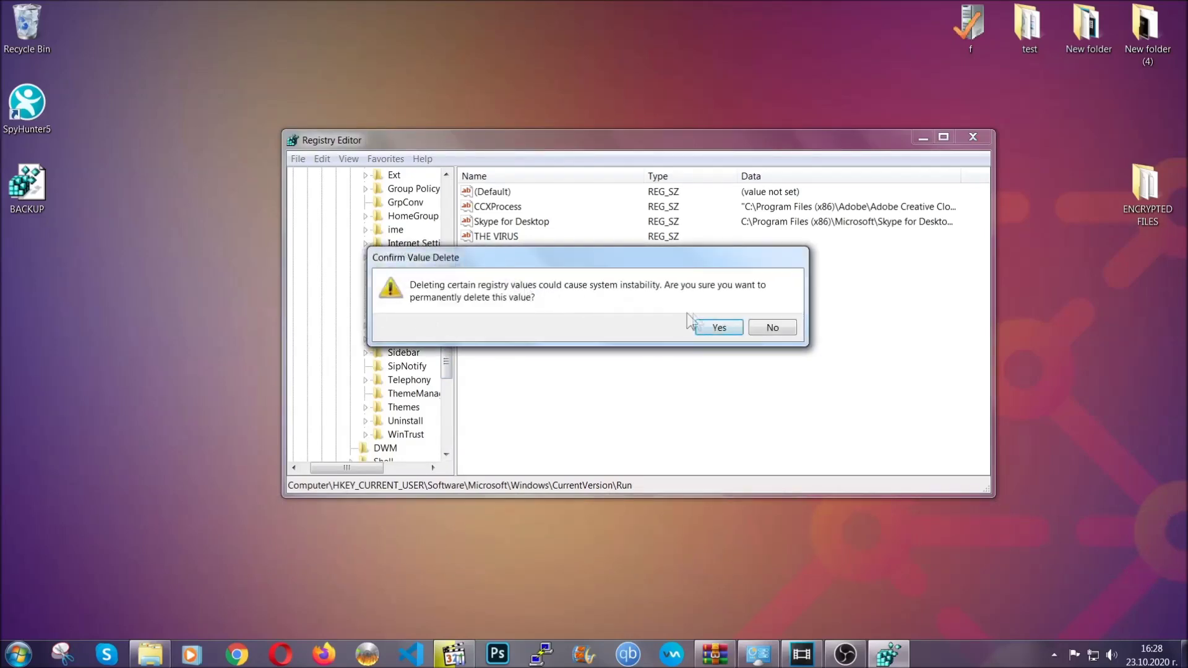
click(717, 328)
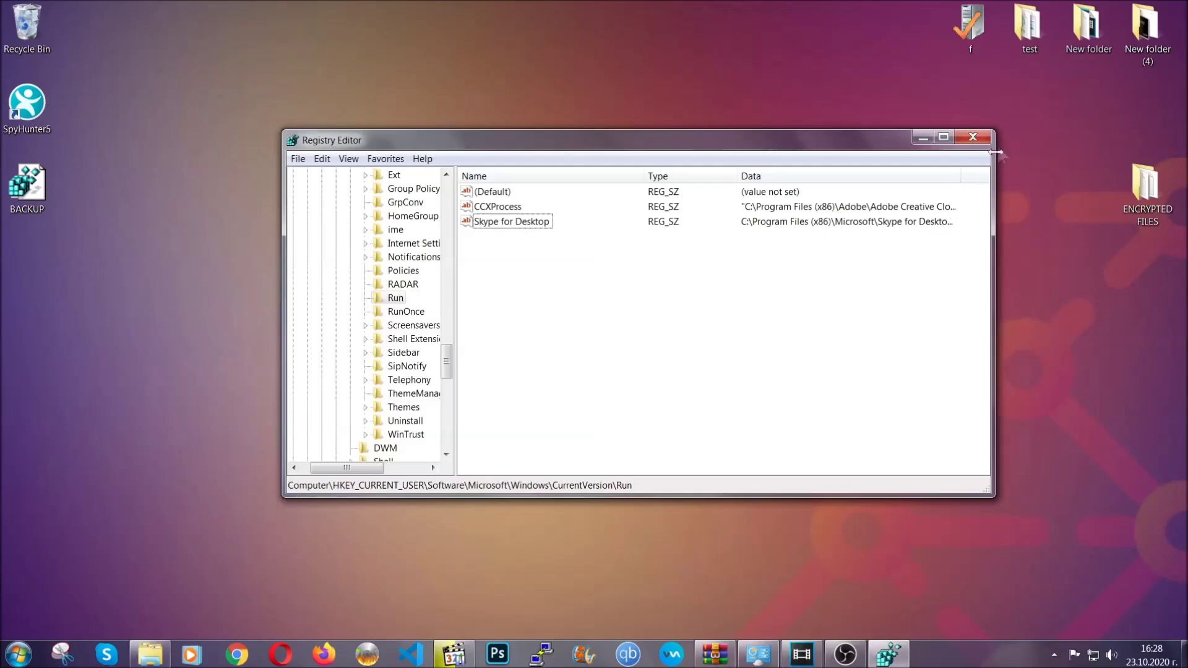
click(981, 133)
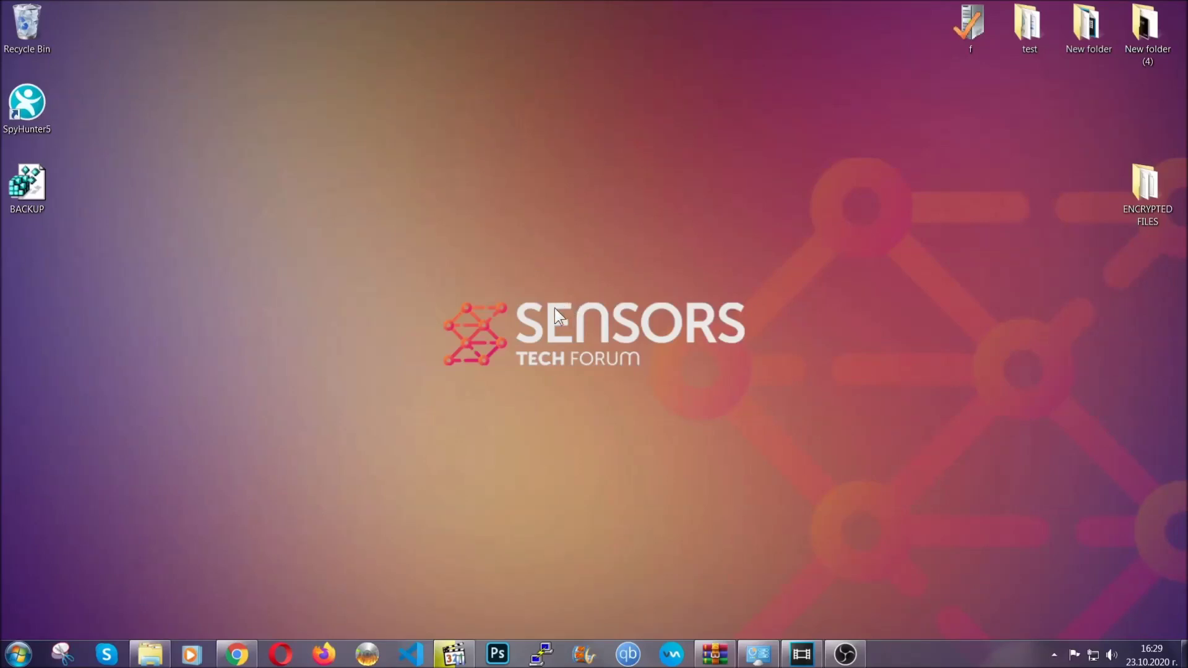
- Bring up the ransomware file-recovery article in Chrome and expand Method 2 Windows Backup
click(236, 655)
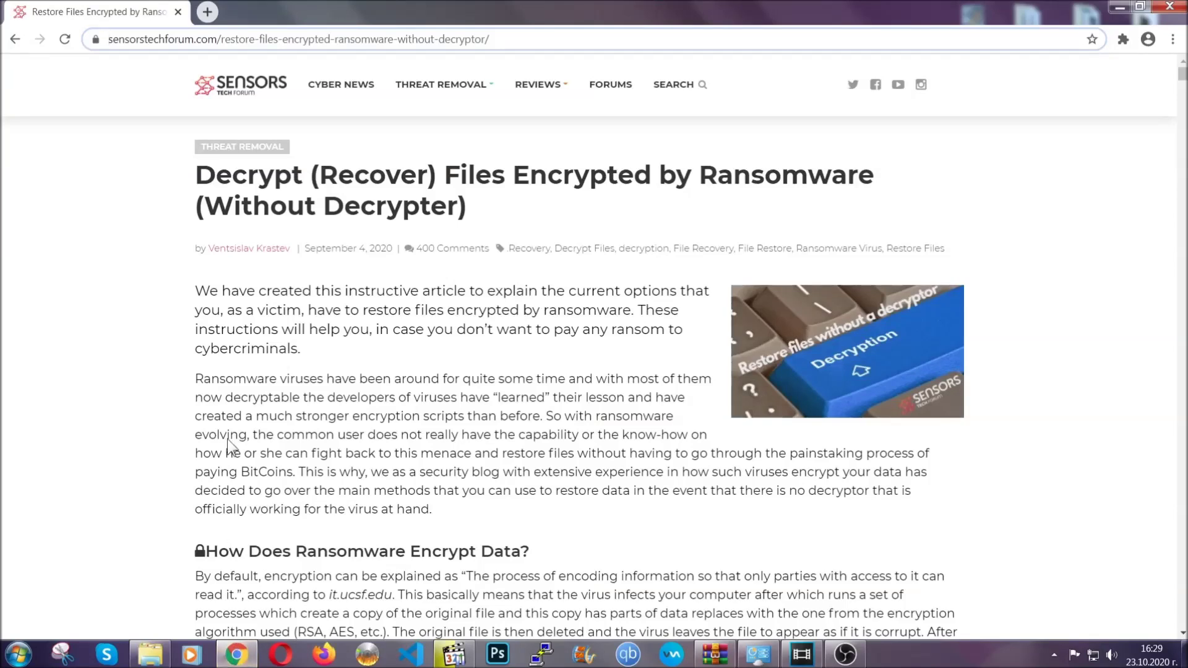
drag(109, 39, 536, 46)
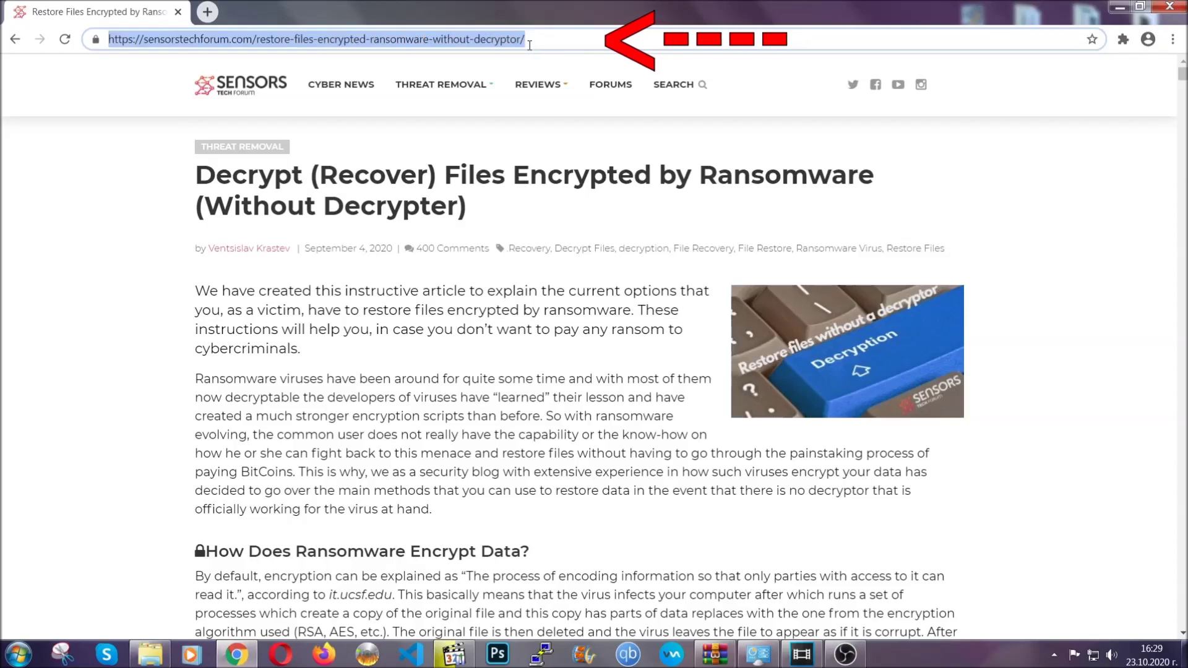
mouse_move(538, 84)
scroll(610, 338, down, 5)
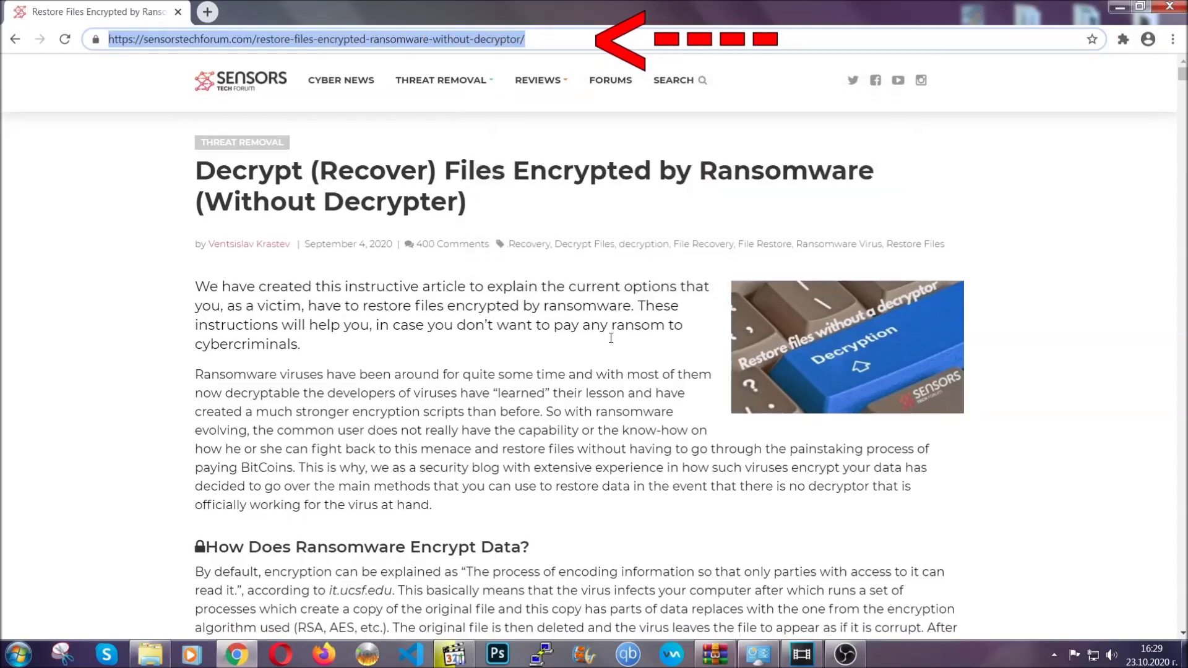
scroll(610, 338, down, 8)
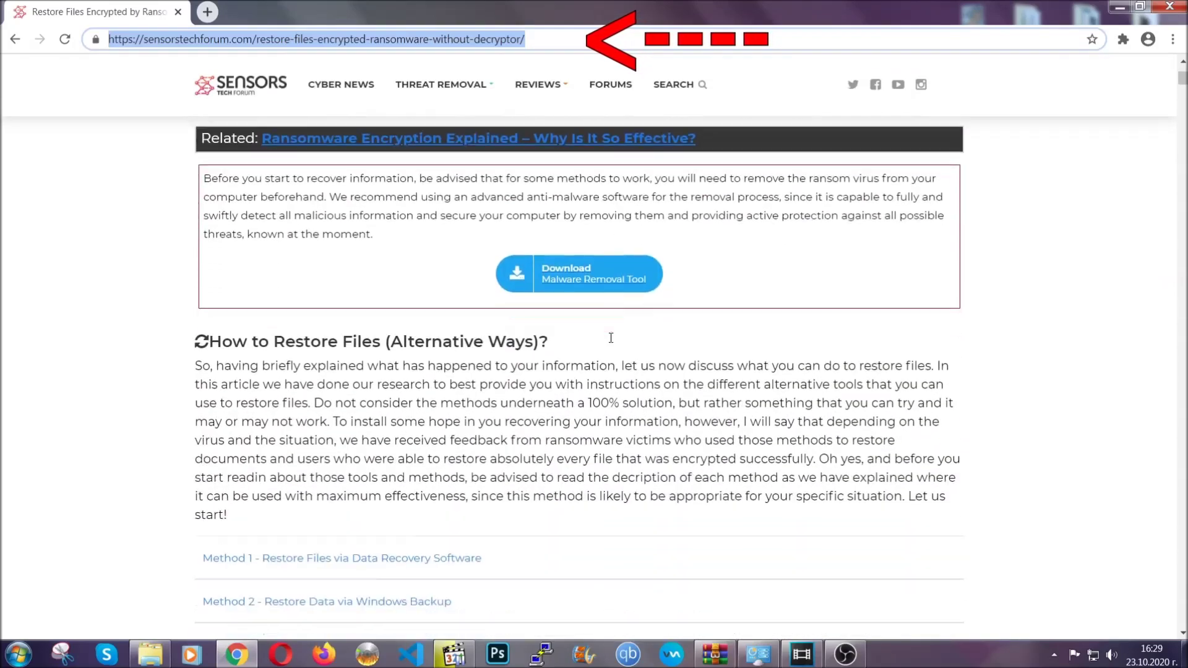
scroll(613, 339, down, 3)
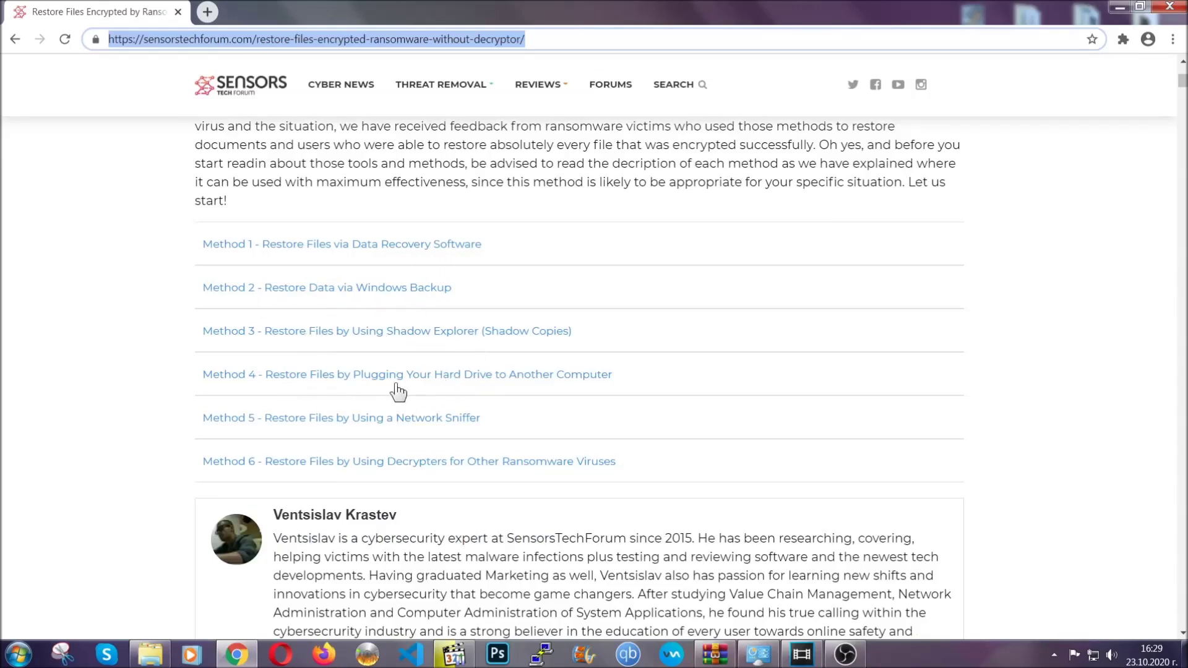
click(371, 286)
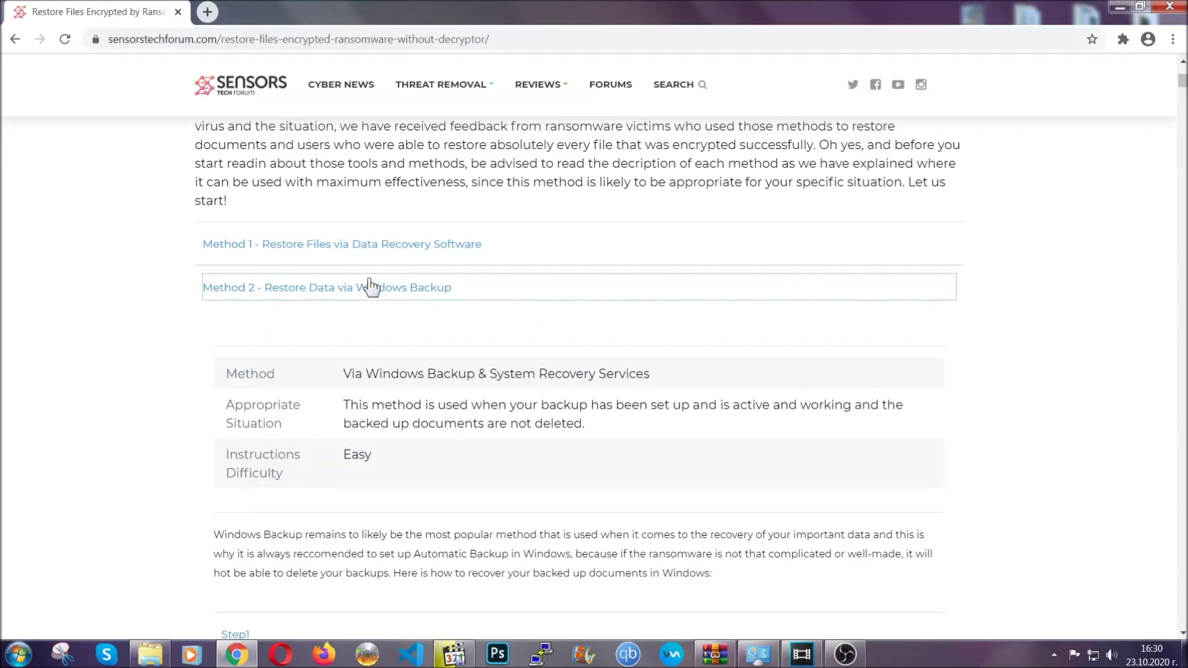
drag(364, 368, 377, 405)
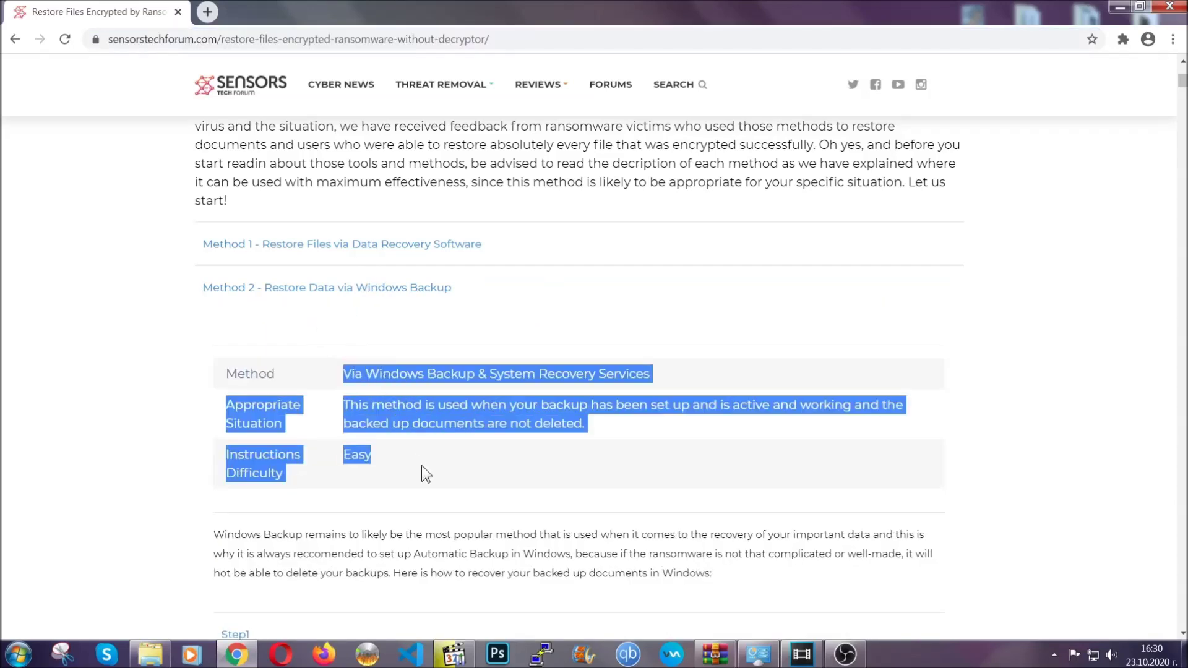
click(421, 473)
- Expand the Step1, Step2 and Step3 instructions of the Windows Backup method
scroll(425, 471, down, 4)
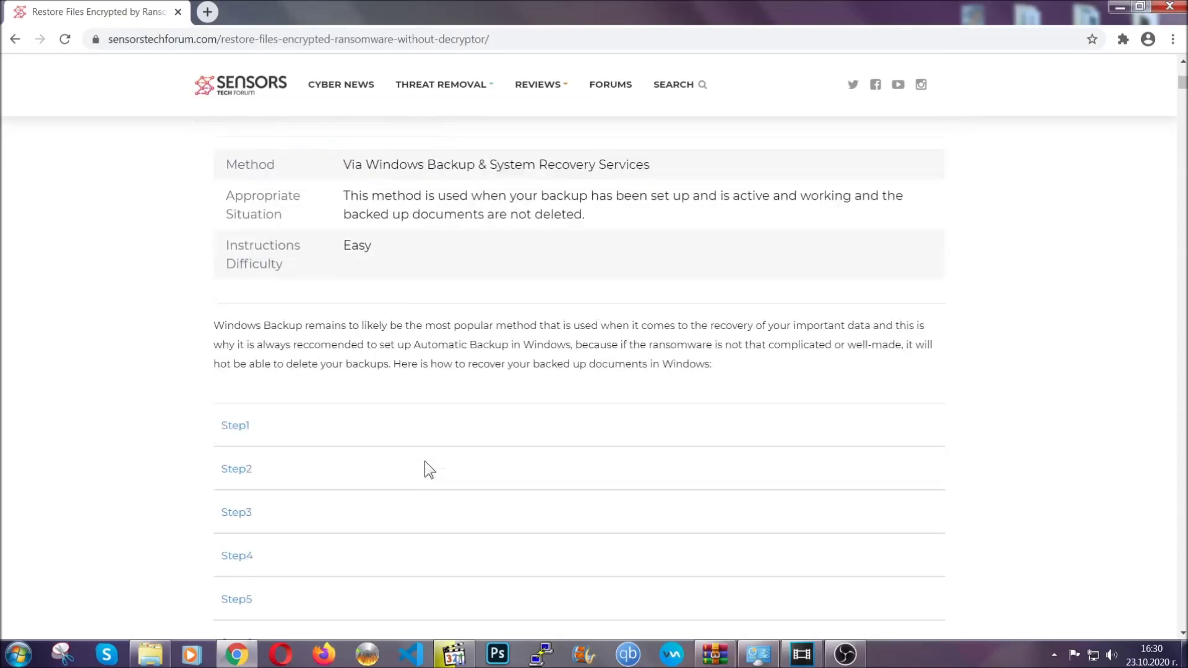
scroll(425, 461, down, 1)
click(246, 325)
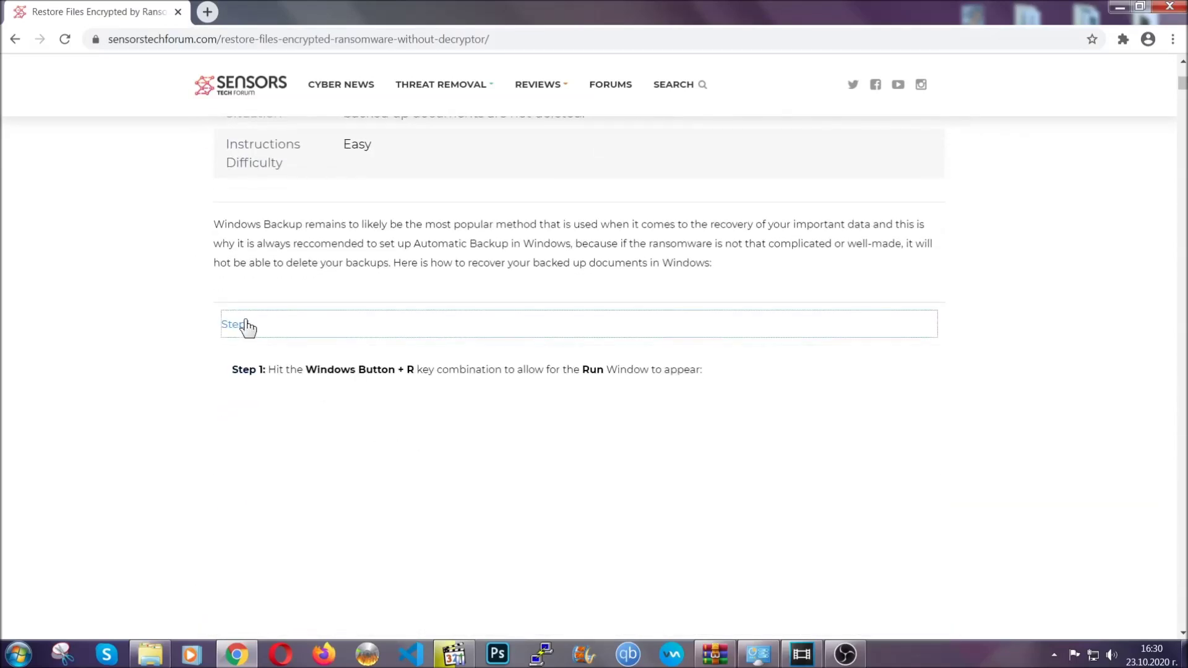
scroll(556, 383, down, 4)
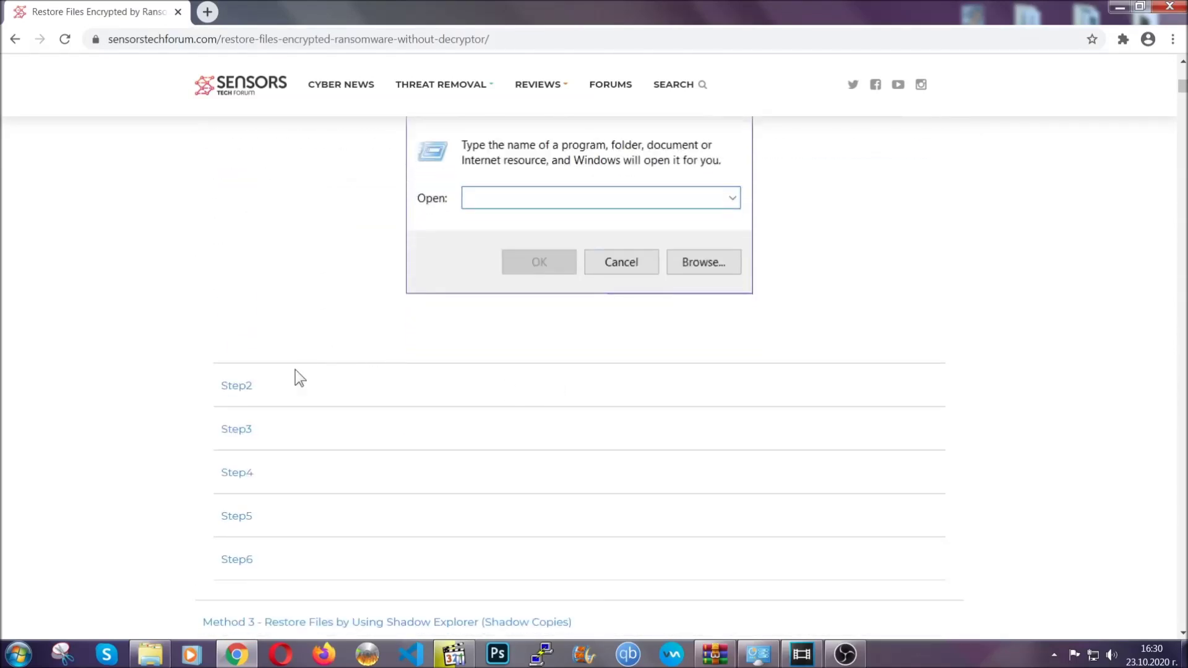
click(280, 387)
scroll(529, 395, down, 4)
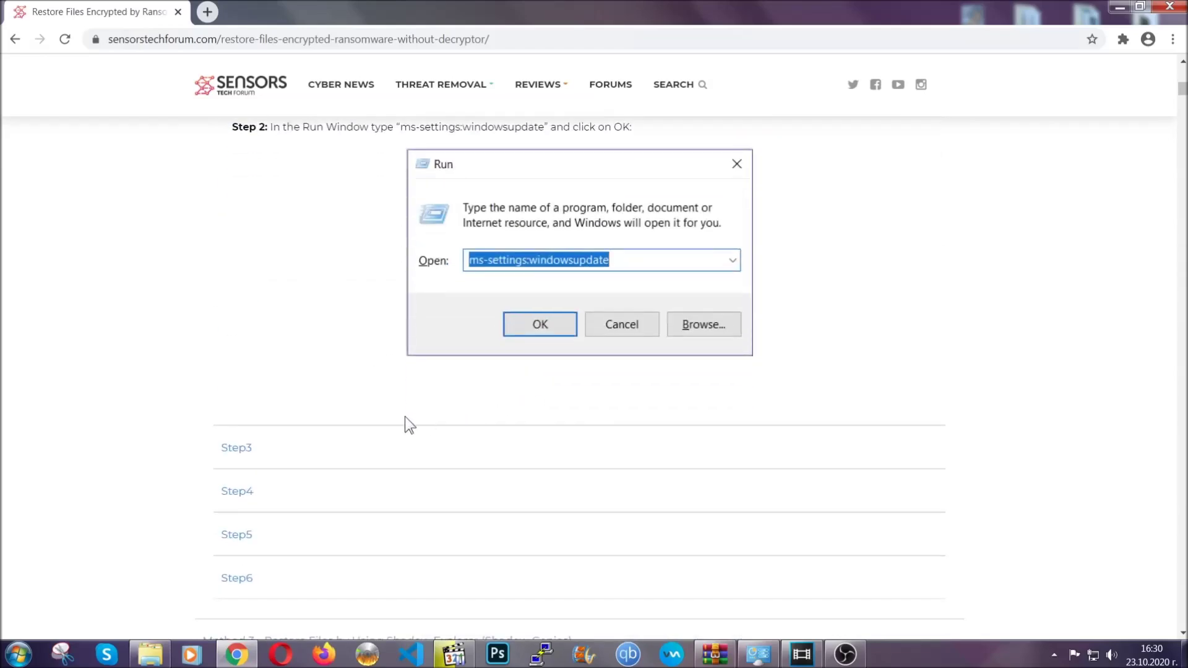
click(351, 451)
scroll(524, 420, down, 3)
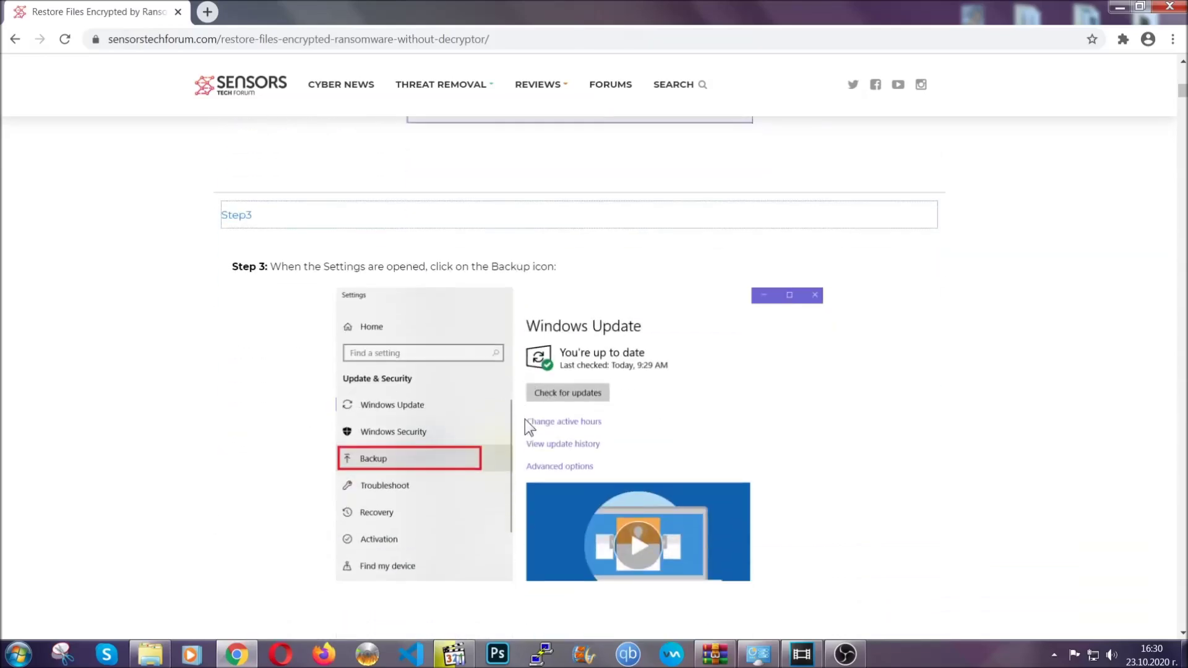
scroll(524, 421, down, 2)
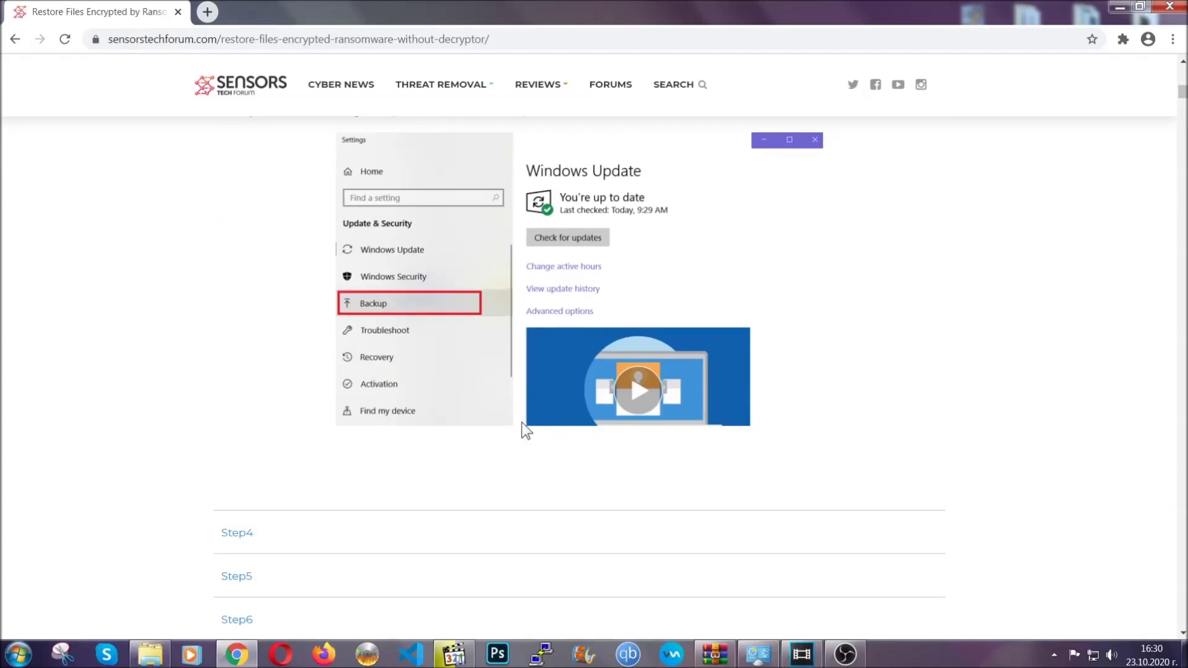
scroll(522, 423, down, 2)
scroll(522, 425, down, 6)
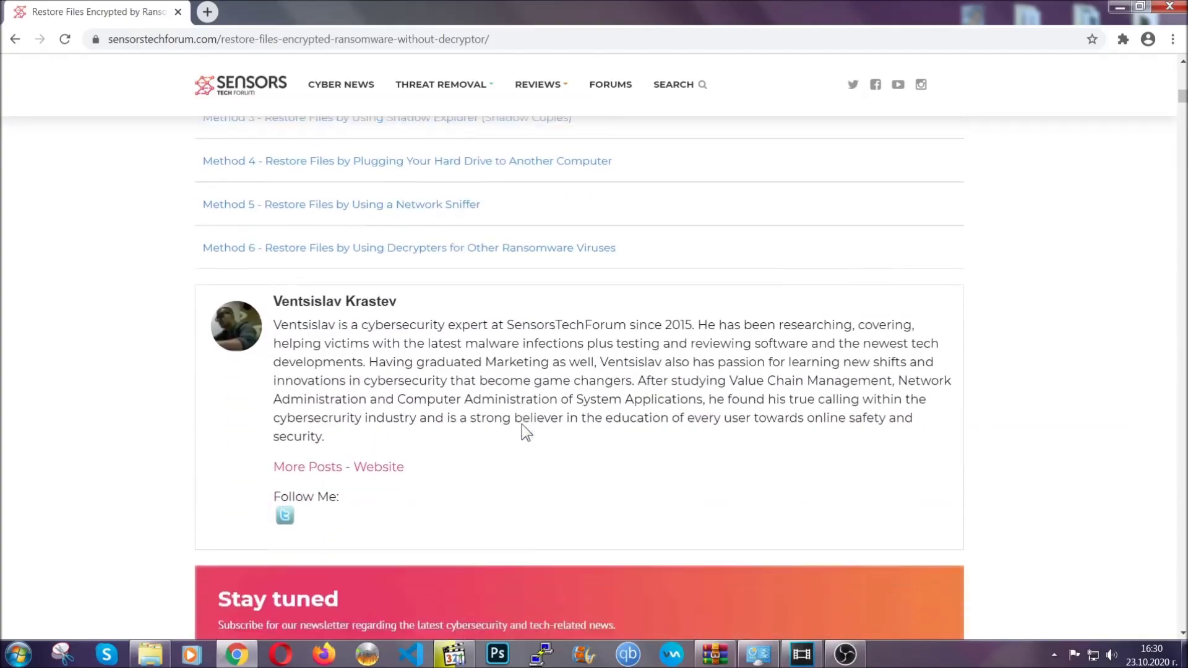
scroll(521, 425, up, 20)
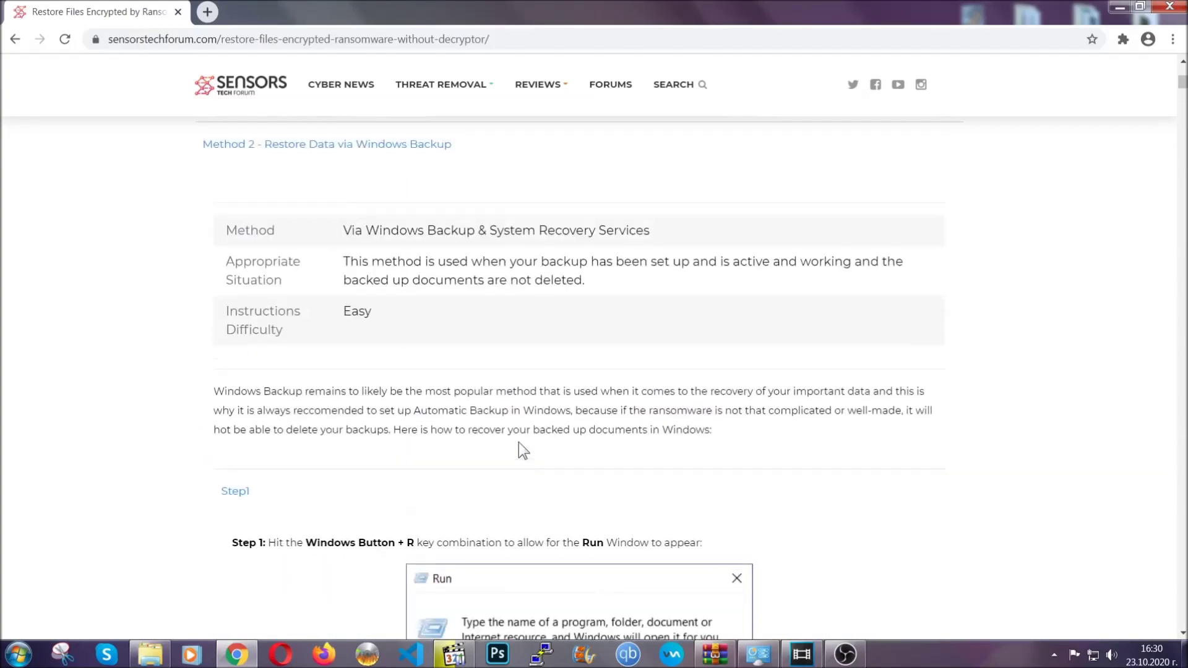
scroll(520, 445, up, 1)
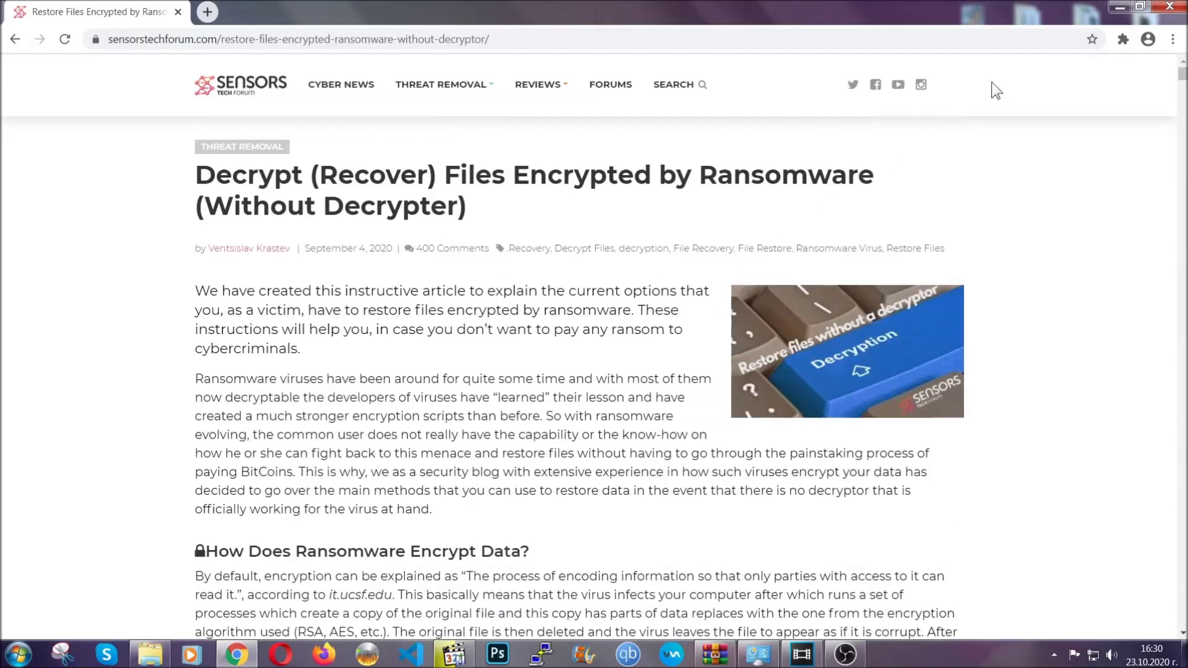
- Minimize the Chrome window to show the desktop with the ENCRYPTED FILES folder and BACKUP file
click(1120, 7)
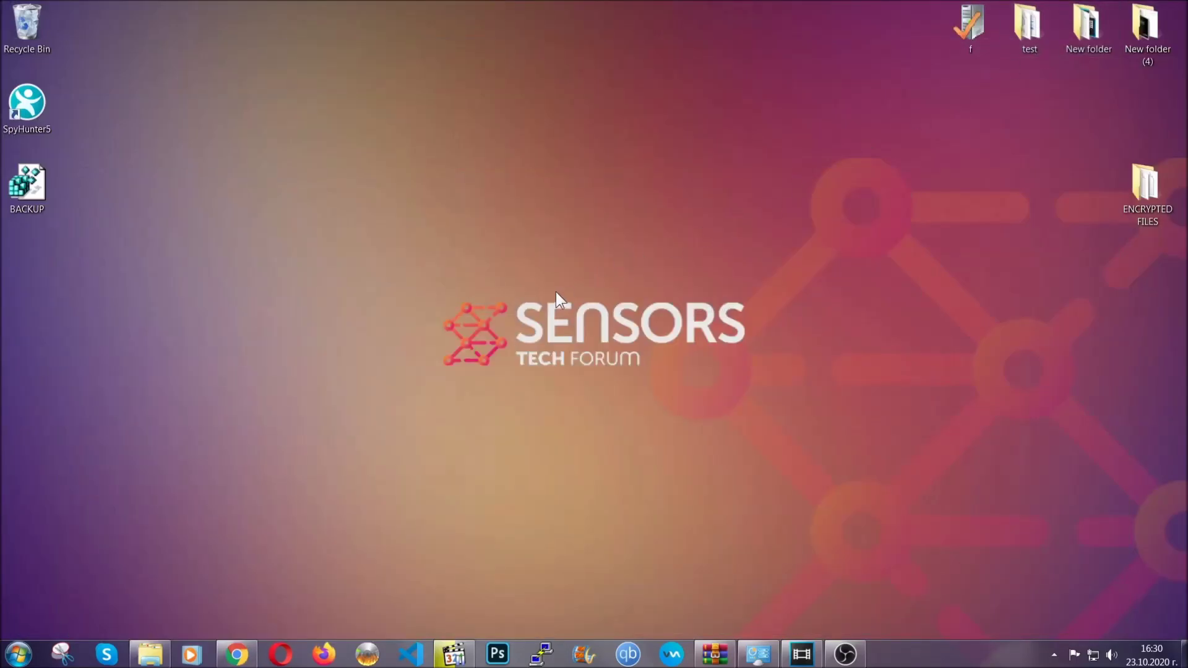